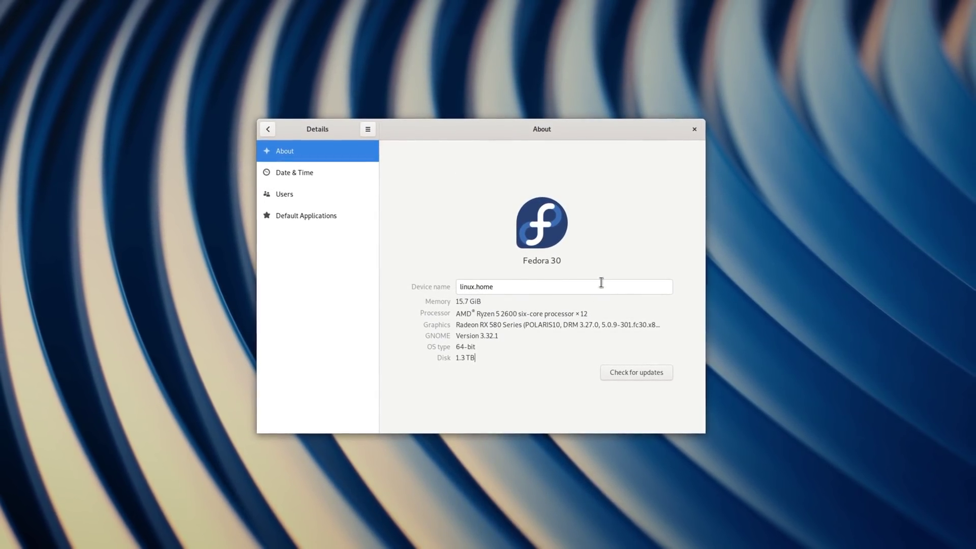
Select the Fedora 30 label text, then list all installed applications in the overview.
drag(522, 262, 560, 261)
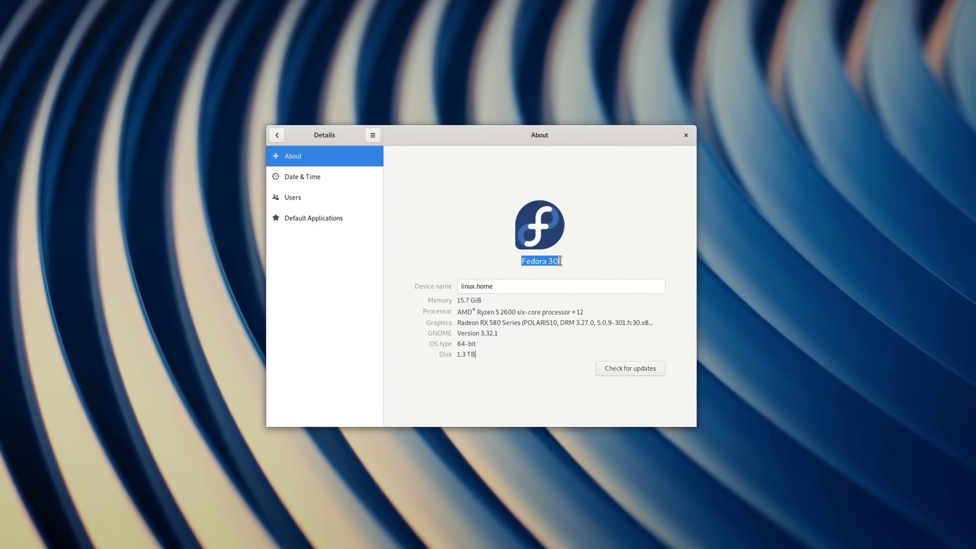
click(560, 261)
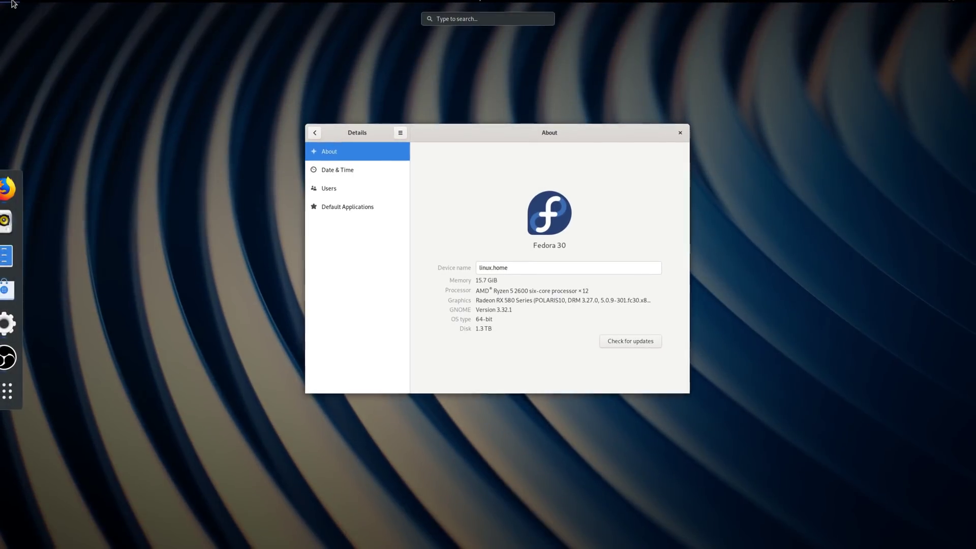
click(23, 9)
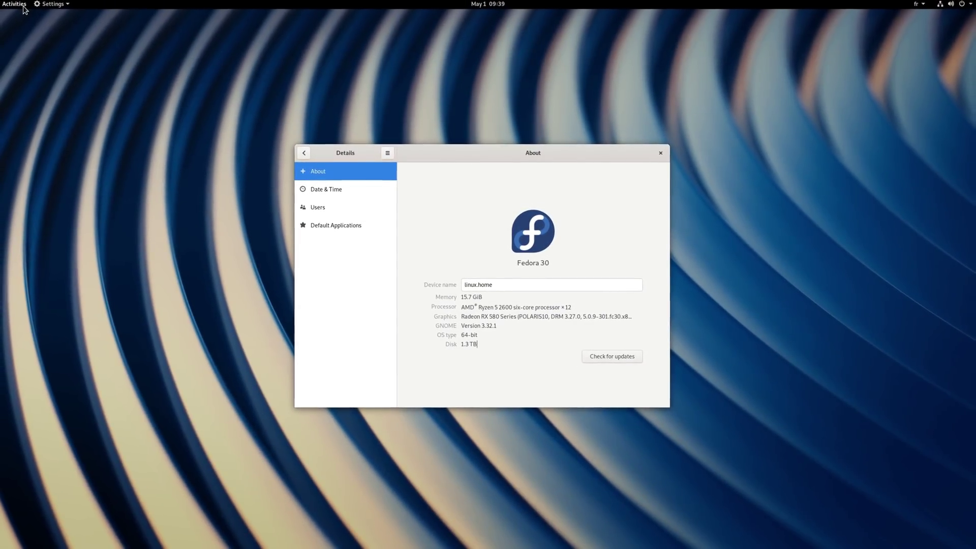
click(23, 9)
click(26, 388)
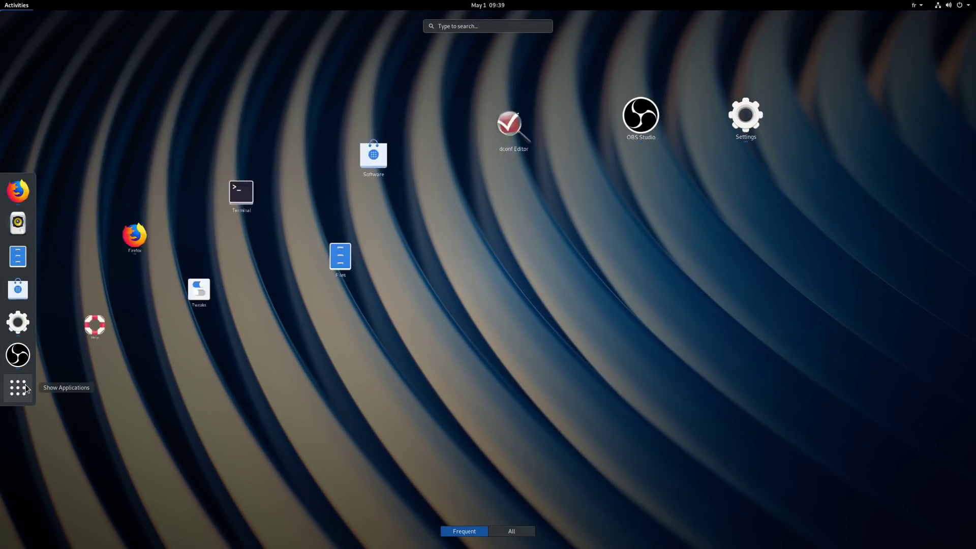
click(26, 388)
click(26, 388)
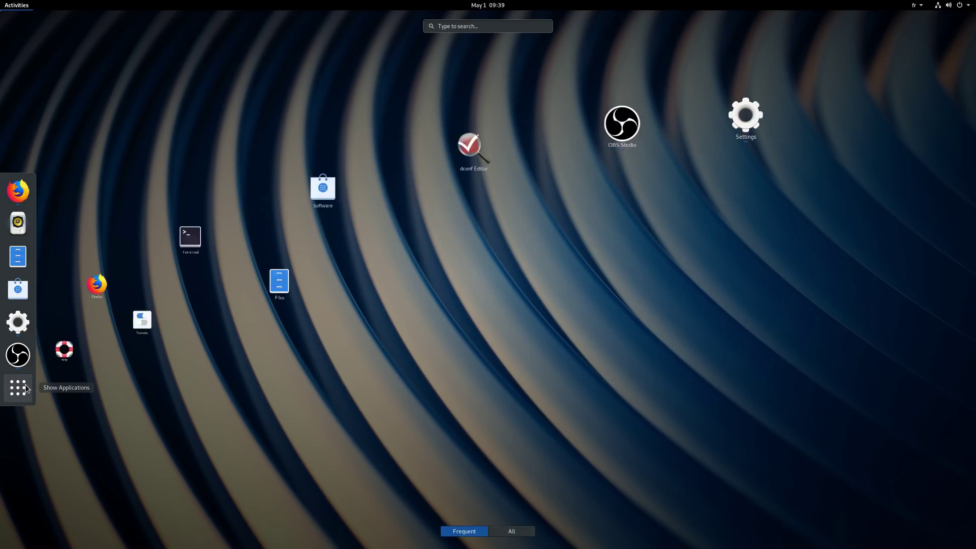
click(501, 528)
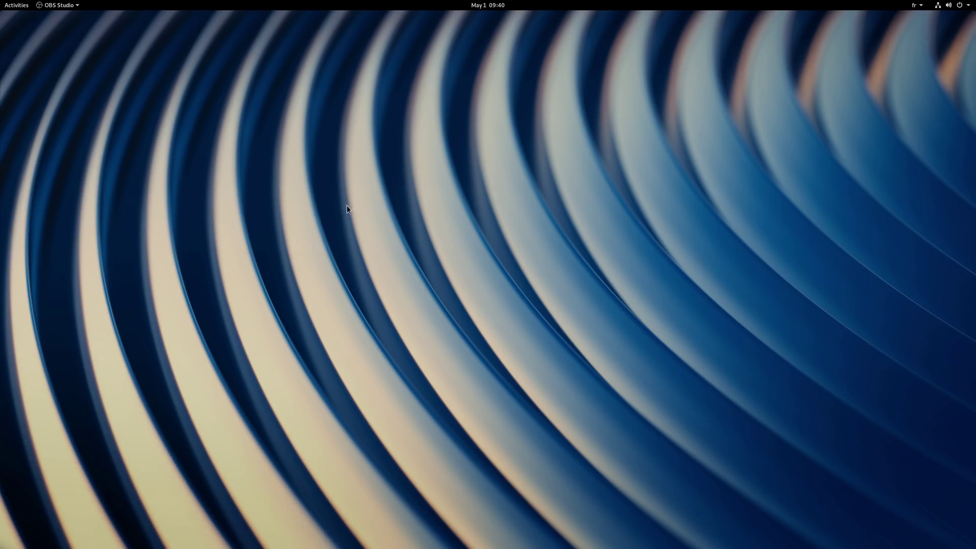
Toggle the application grid, then switch to the workspace holding Files.
click(6, 9)
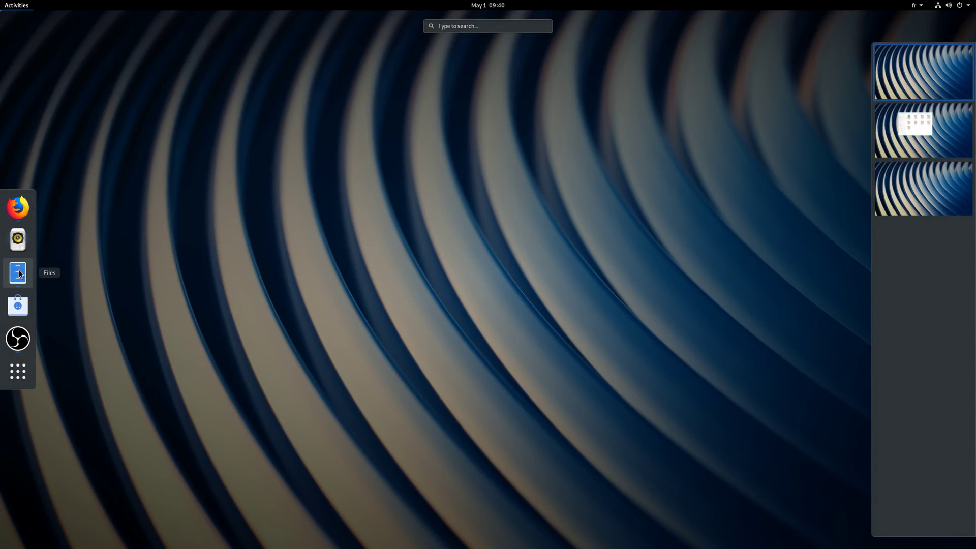
click(14, 374)
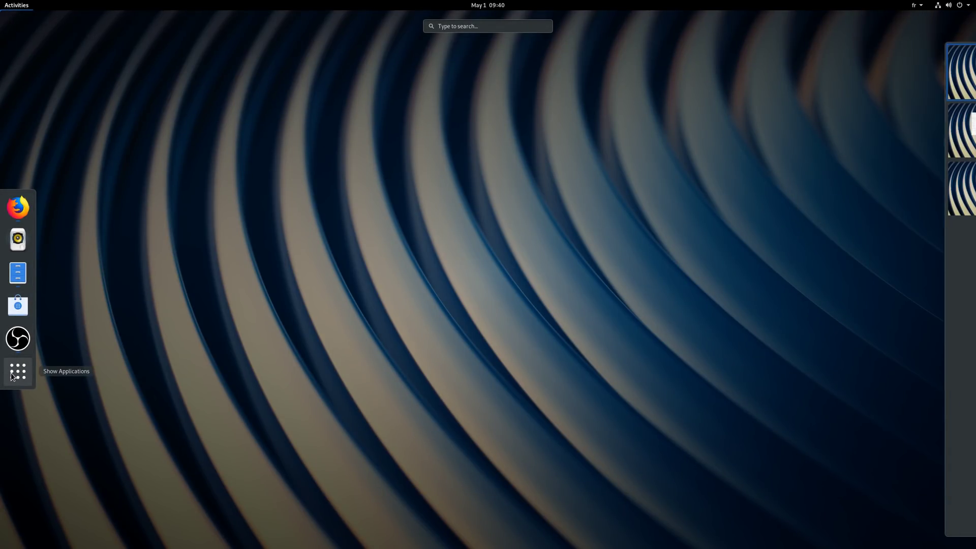
click(13, 375)
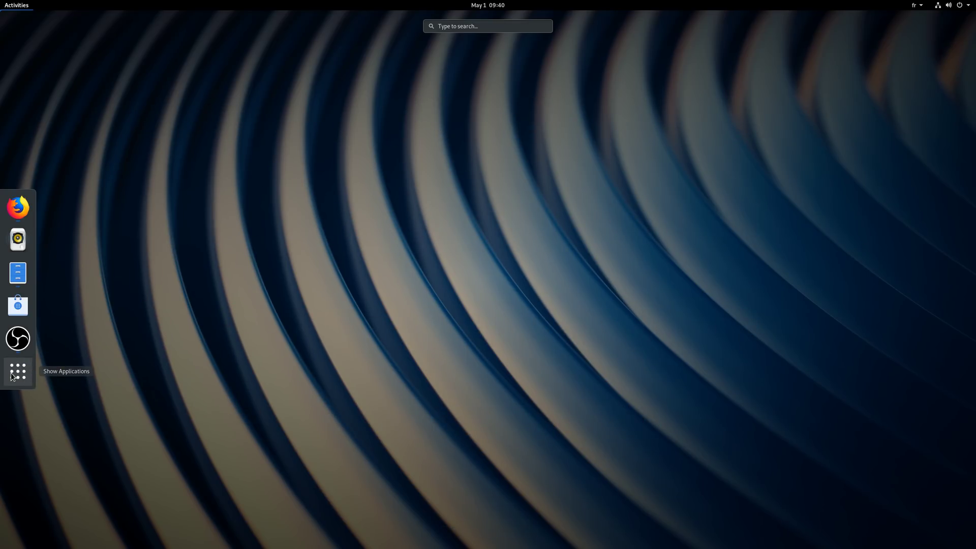
click(12, 375)
click(13, 375)
click(943, 124)
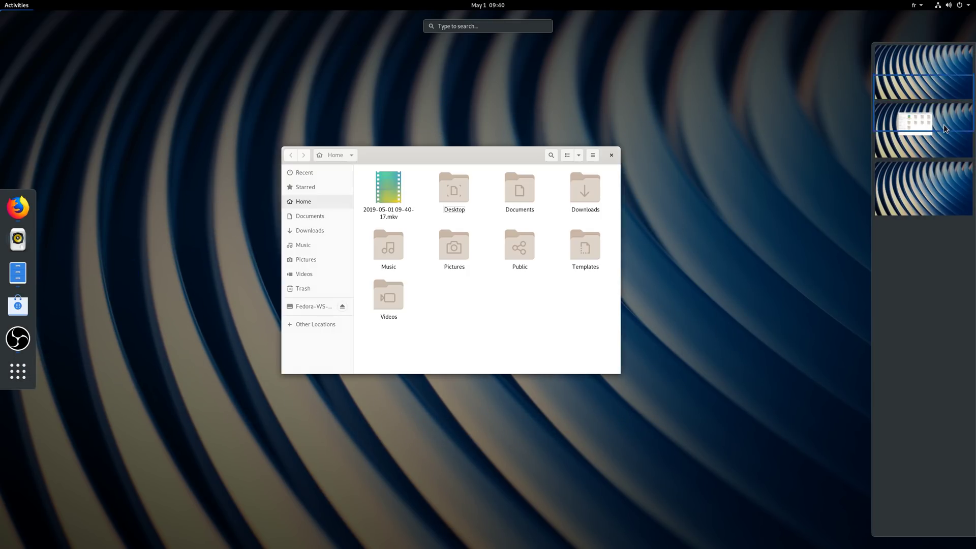
click(940, 85)
Launch Calendar from the full grid of installed applications.
click(16, 5)
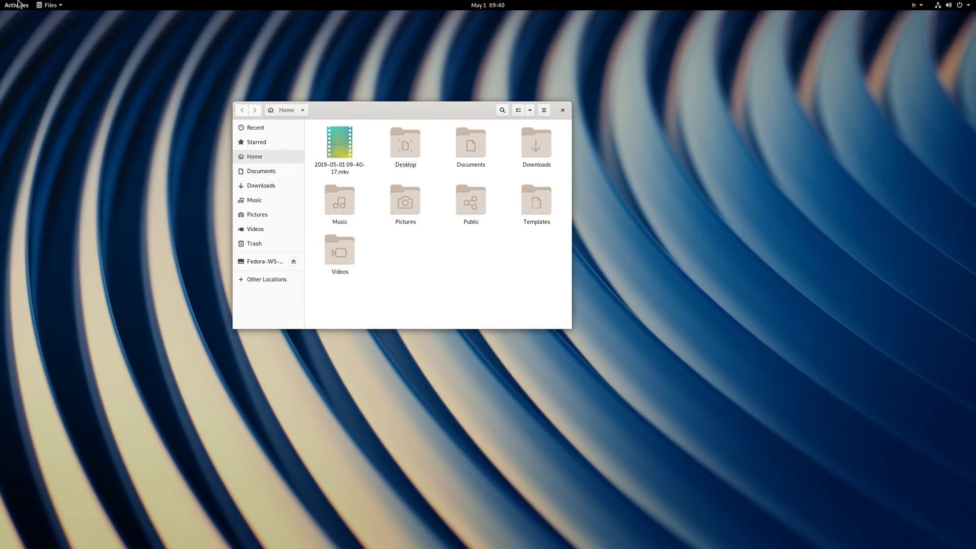
scroll(311, 329, down, 1)
key(super+a)
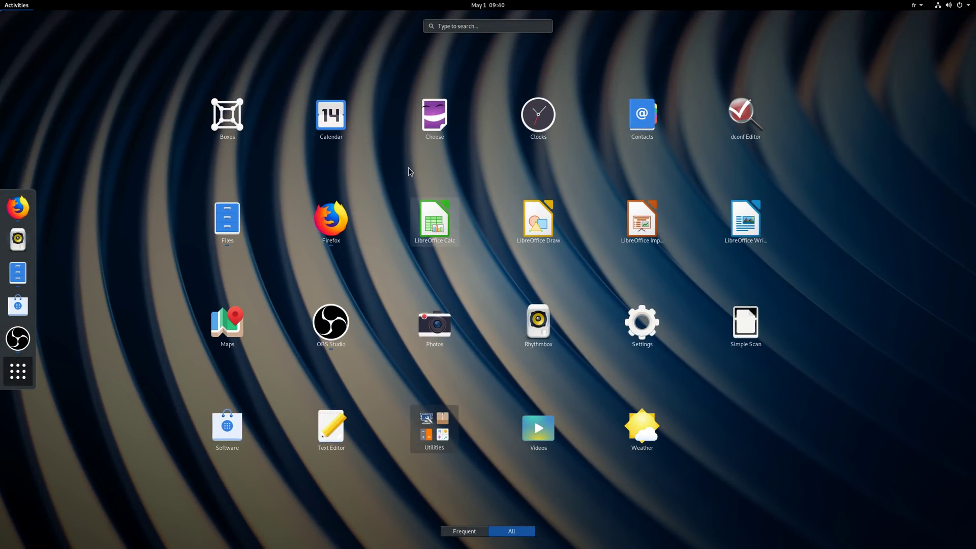
drag(331, 118, 818, 155)
click(341, 126)
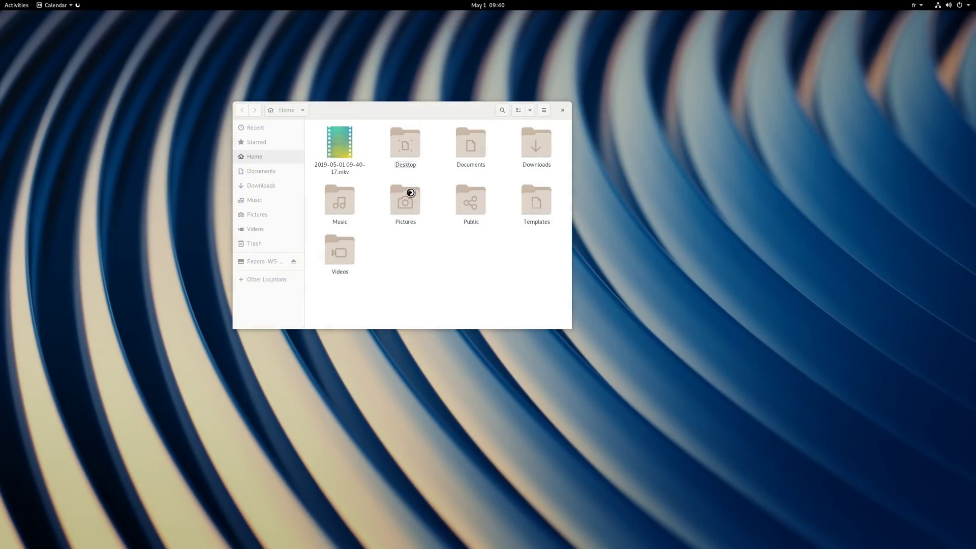
Move the Calendar window onto a new workspace and return to workspace 1 with Files.
click(17, 5)
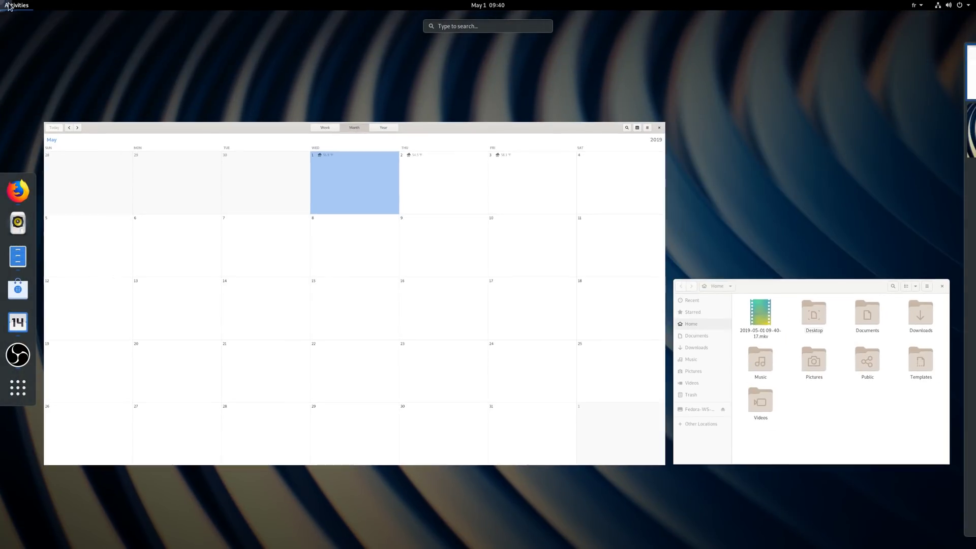
drag(412, 234, 922, 144)
click(937, 89)
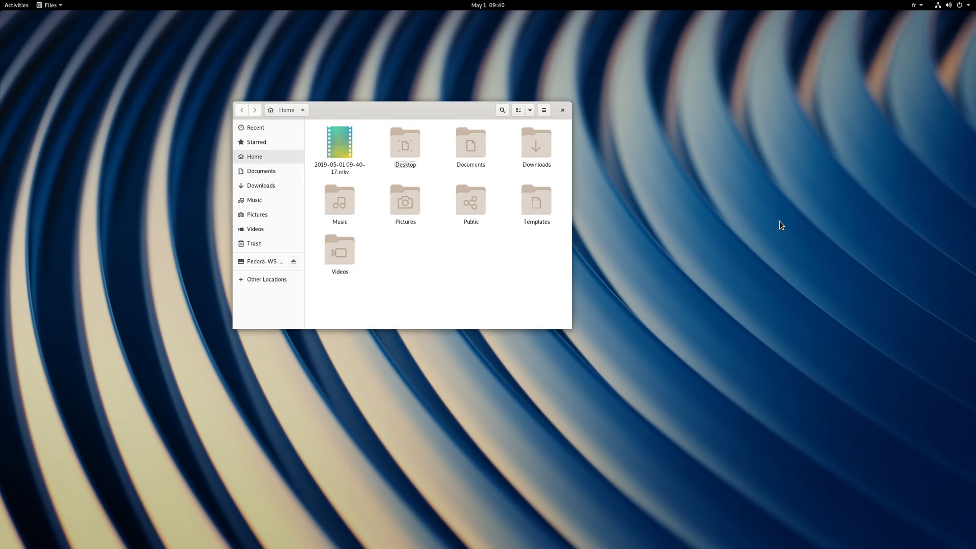
Switch to the Calendar workspace, page to the second All grid page, and peek inside Utilities.
key(ctrl+alt+Down)
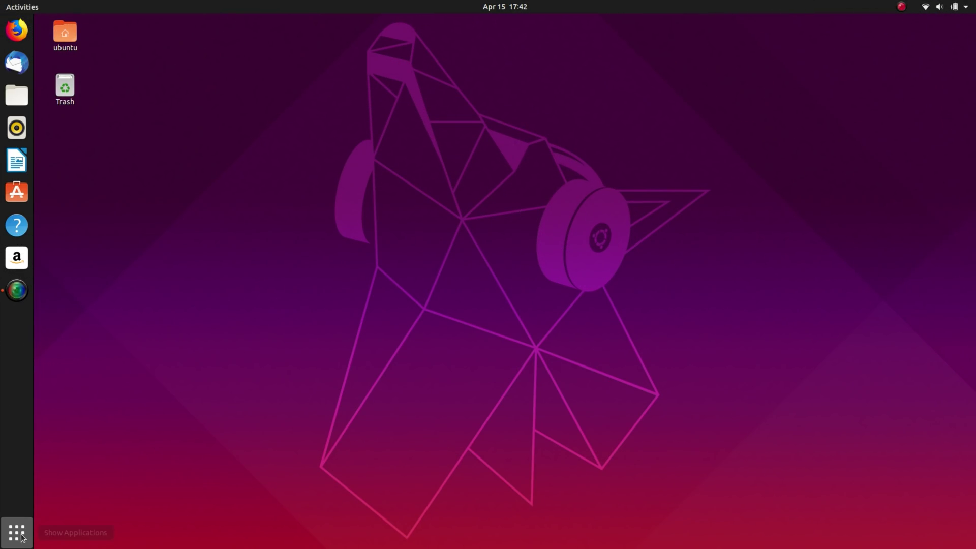
click(20, 536)
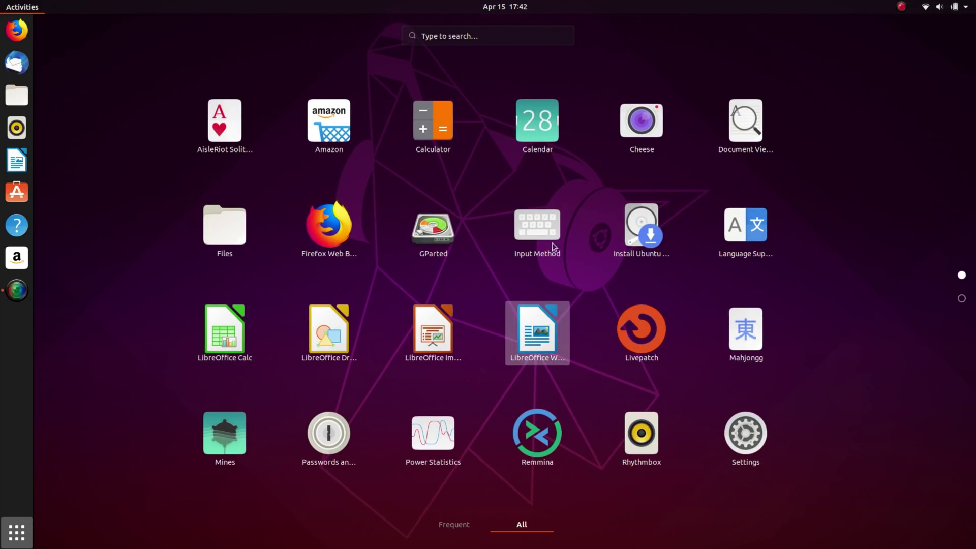
scroll(711, 209, down, 1)
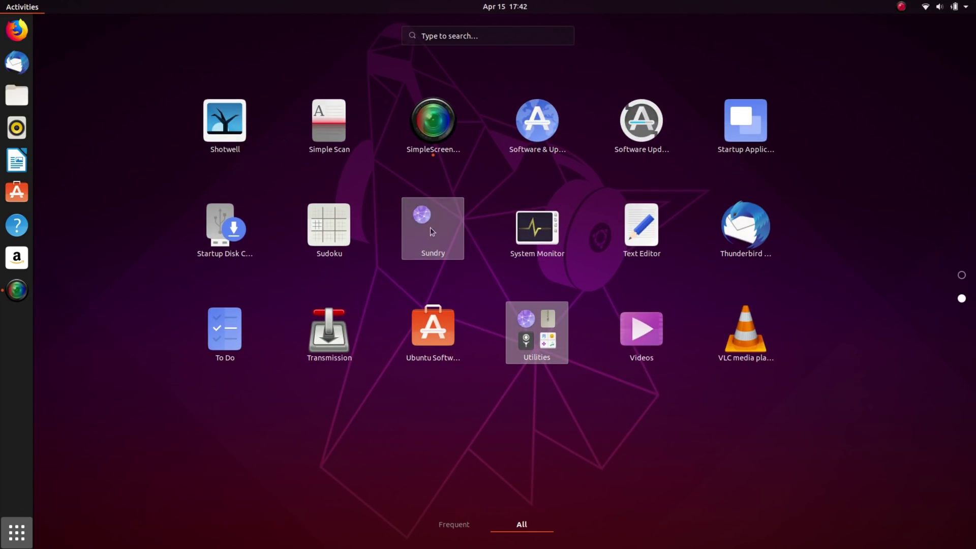
click(533, 330)
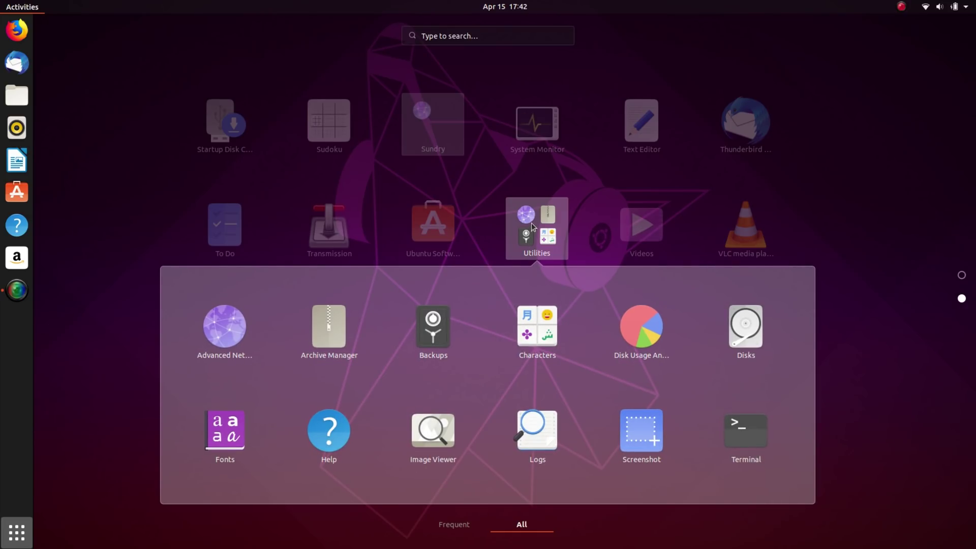
click(538, 231)
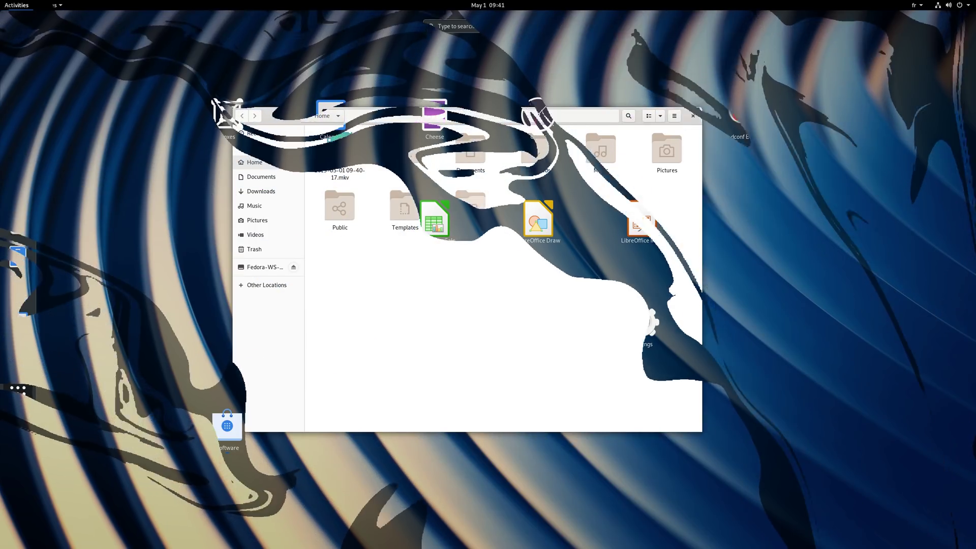
Browse the Videos folder's 1-intro and 4-pantheon videos, then go back to Home.
double_click(476, 208)
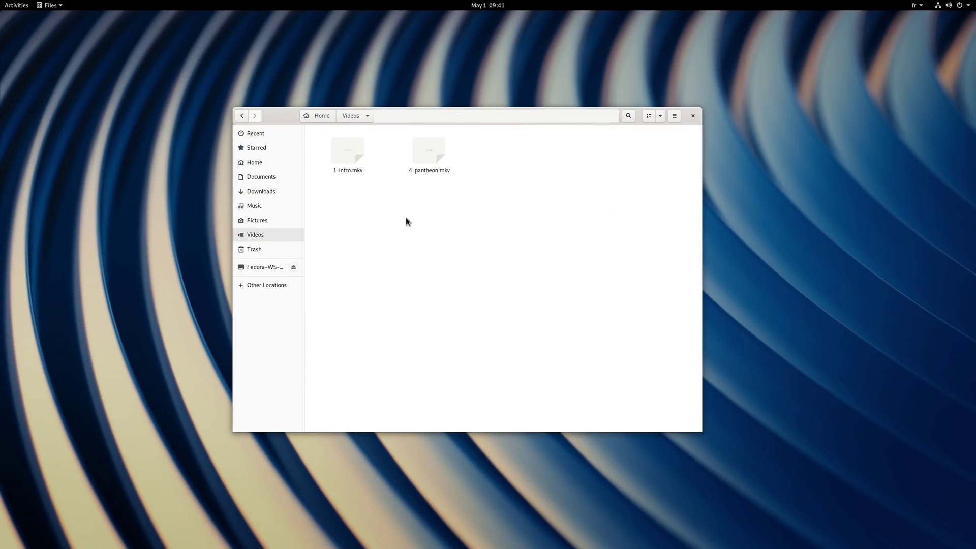
click(428, 152)
click(338, 153)
click(367, 182)
click(242, 116)
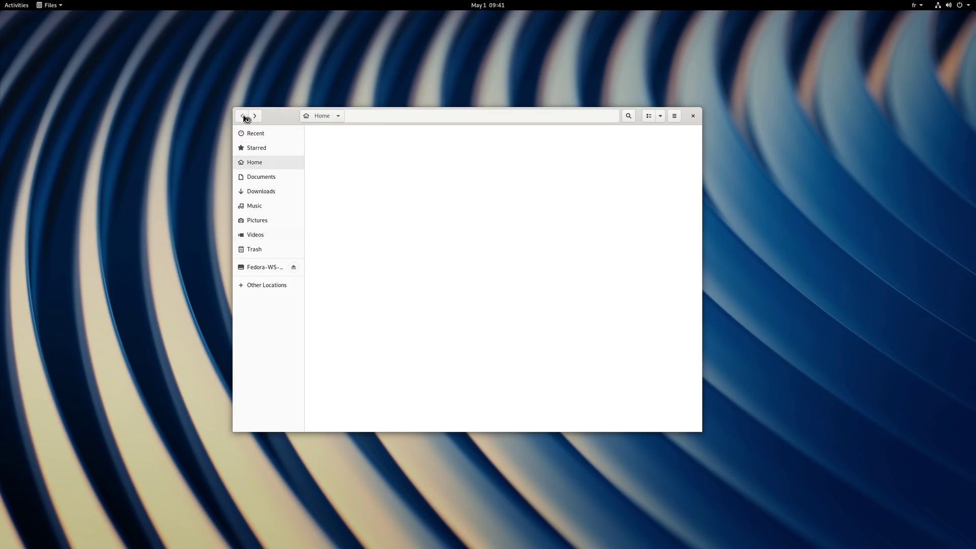
click(382, 254)
Open and close the Home location menu, then show the view and sorting options.
click(335, 115)
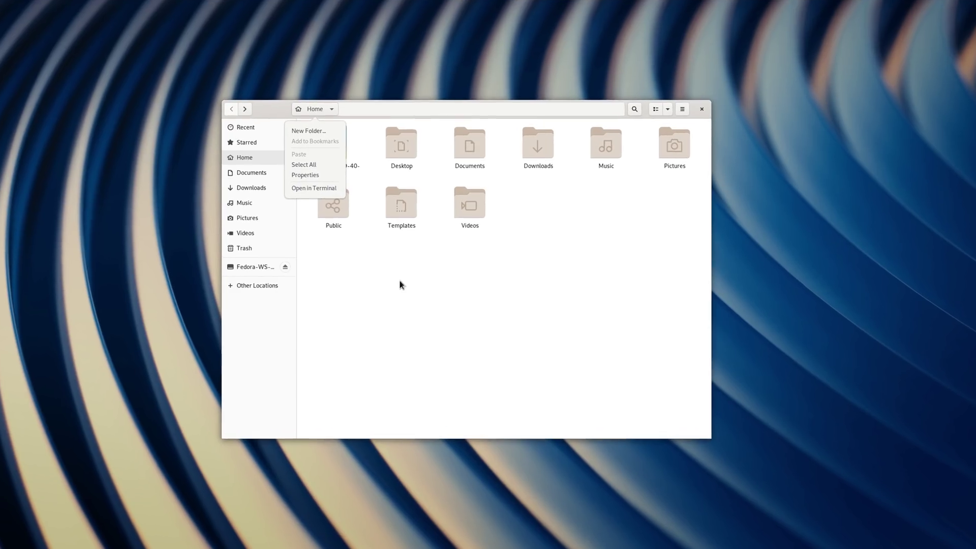
click(402, 283)
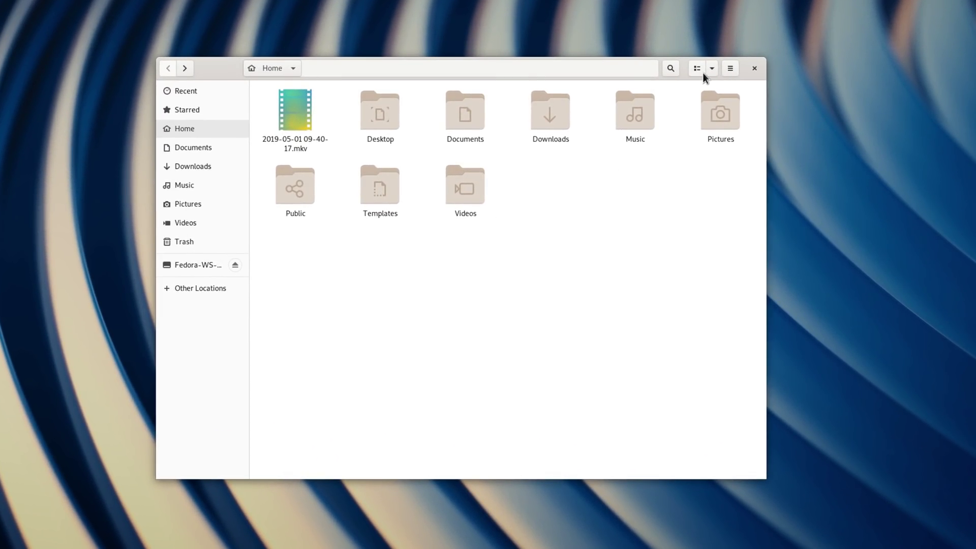
click(709, 69)
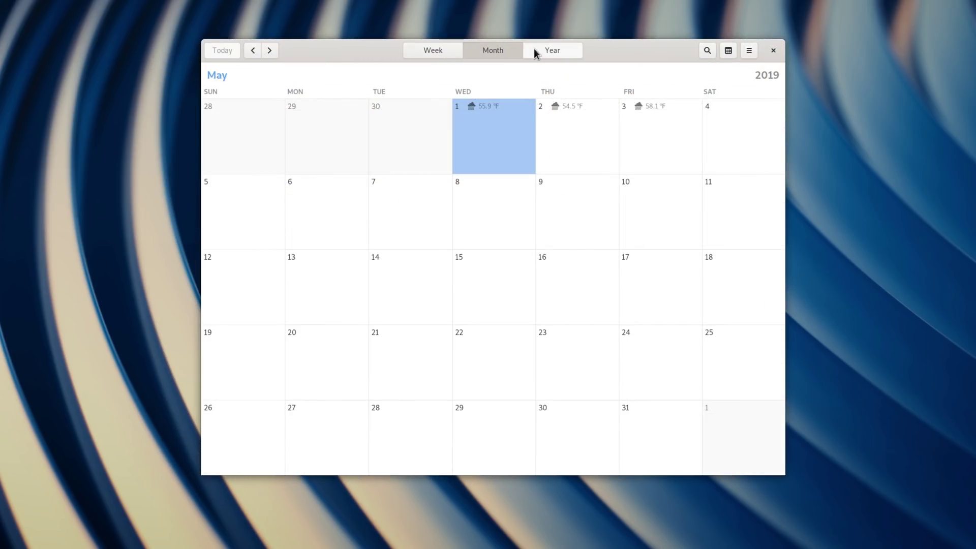
Switch Calendar to week view and toggle Show Weather off and back on.
click(535, 49)
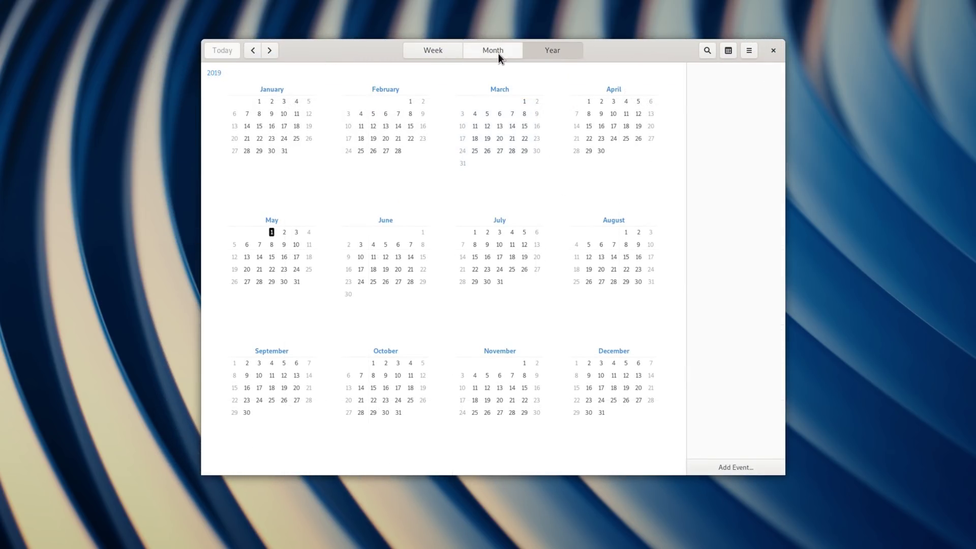
click(496, 53)
click(431, 51)
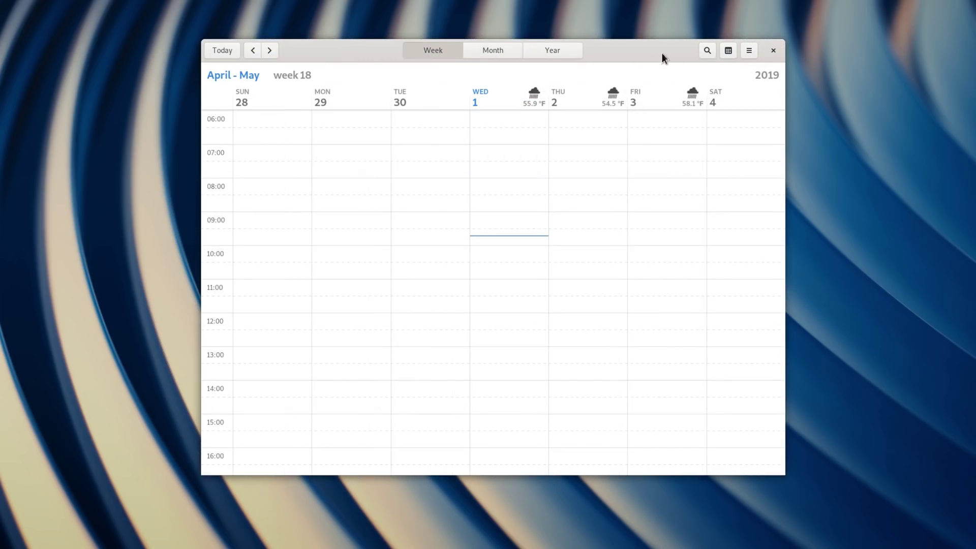
click(745, 50)
click(746, 95)
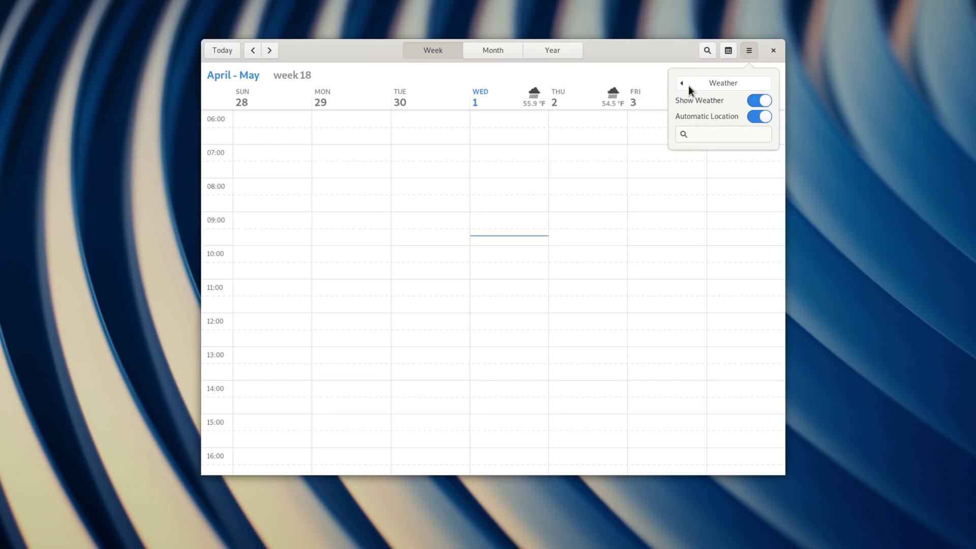
click(762, 102)
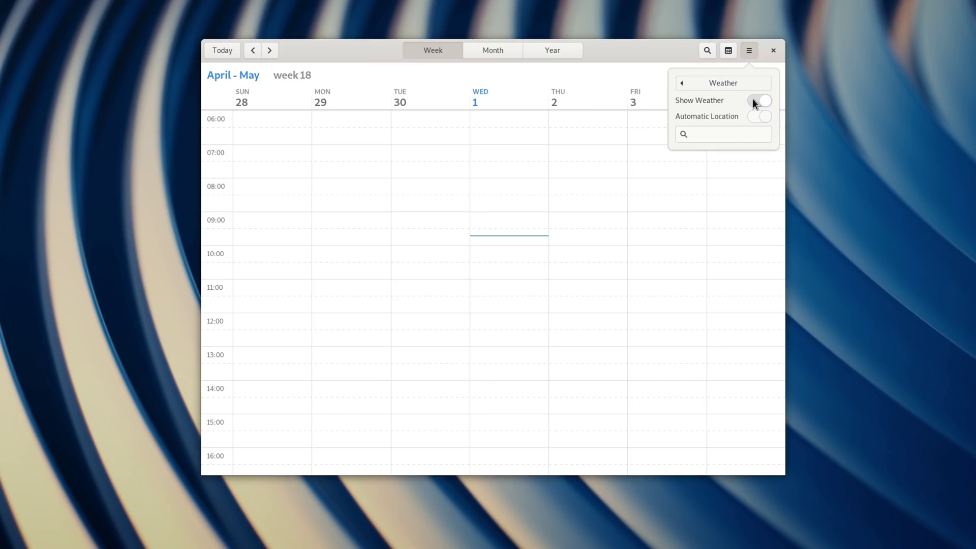
click(752, 99)
click(696, 84)
Show and hide the calendars list, then open the event search.
click(728, 50)
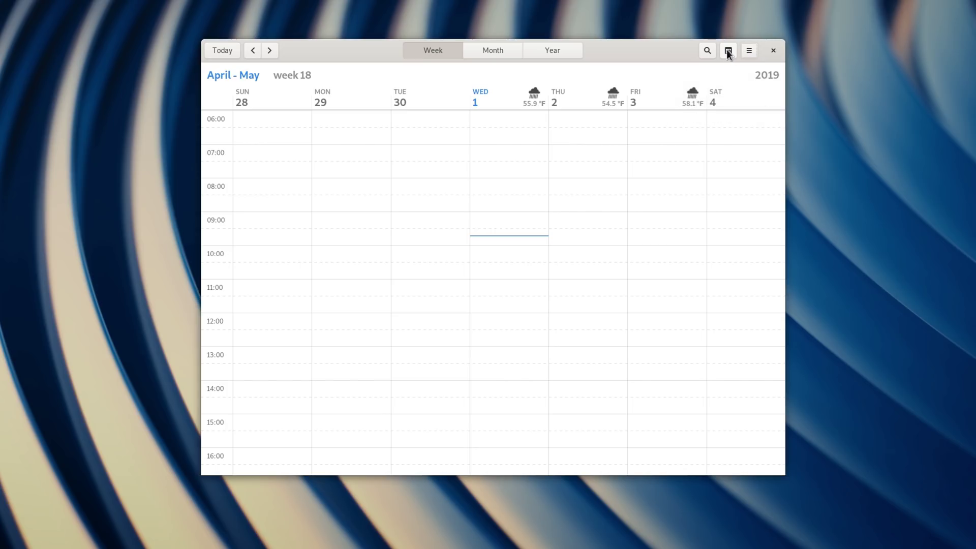
click(728, 51)
click(681, 60)
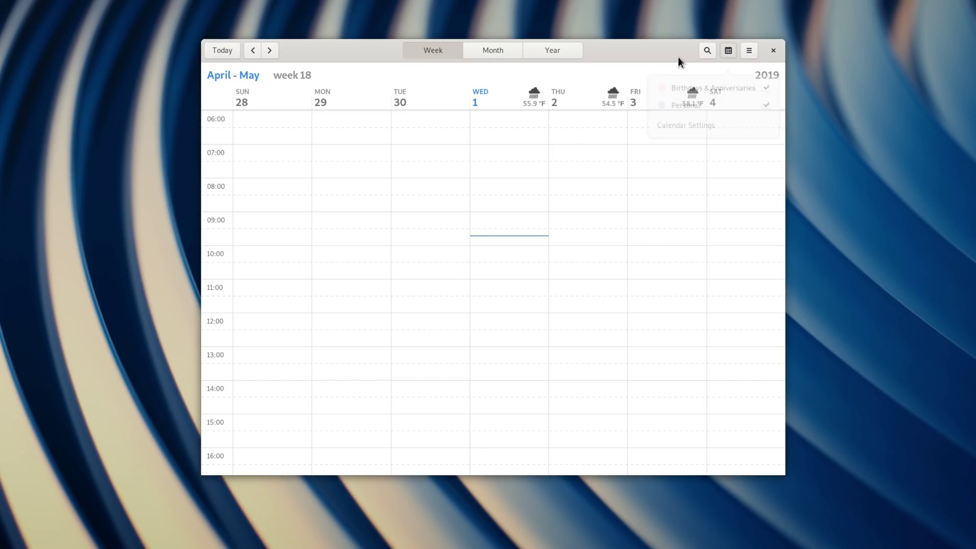
click(703, 51)
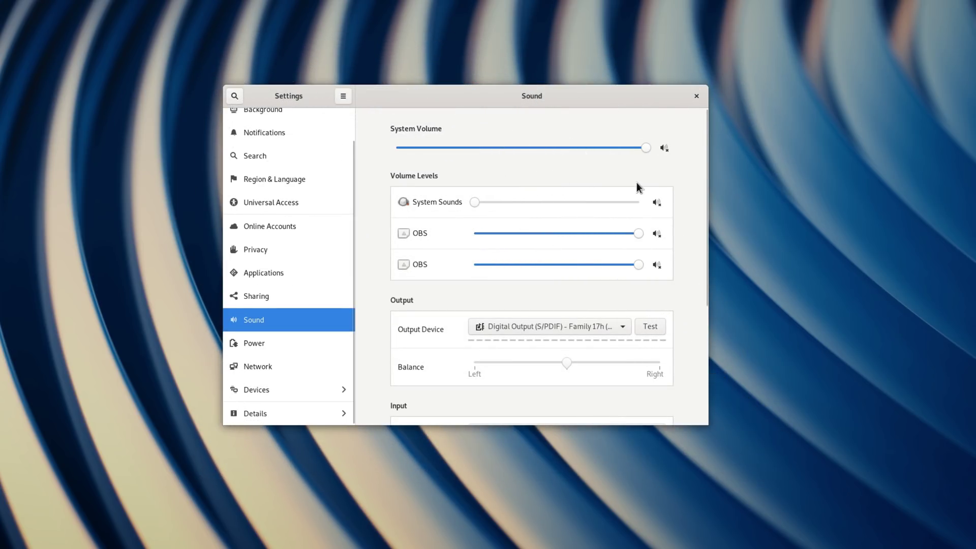
Inspect OBS Studio's built-in permissions and storage use, then return to the main settings list.
drag(705, 135, 708, 272)
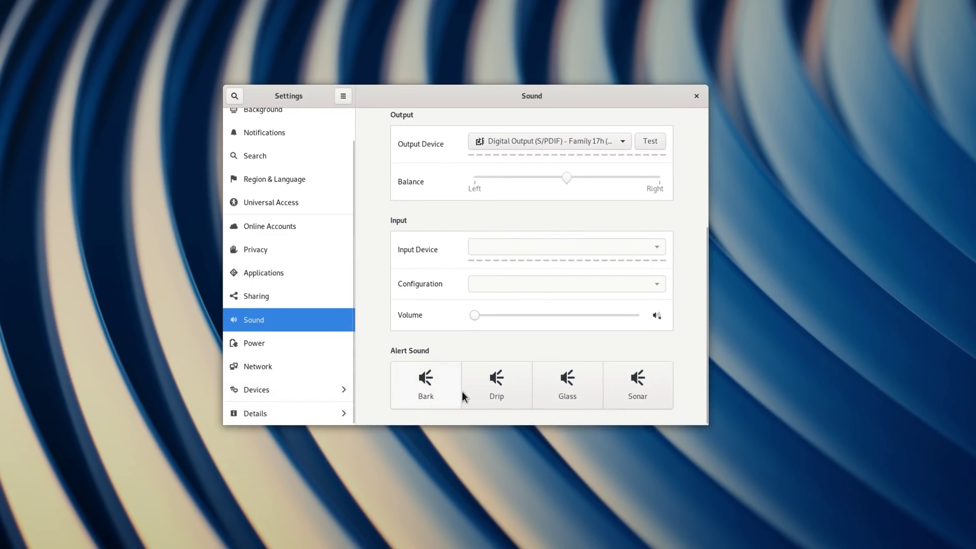
scroll(627, 379, up, 10)
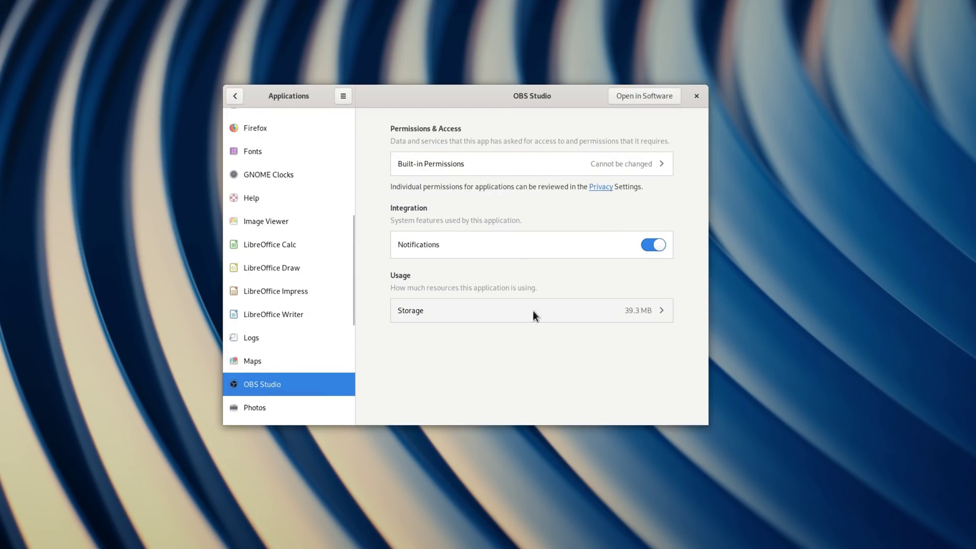
click(590, 172)
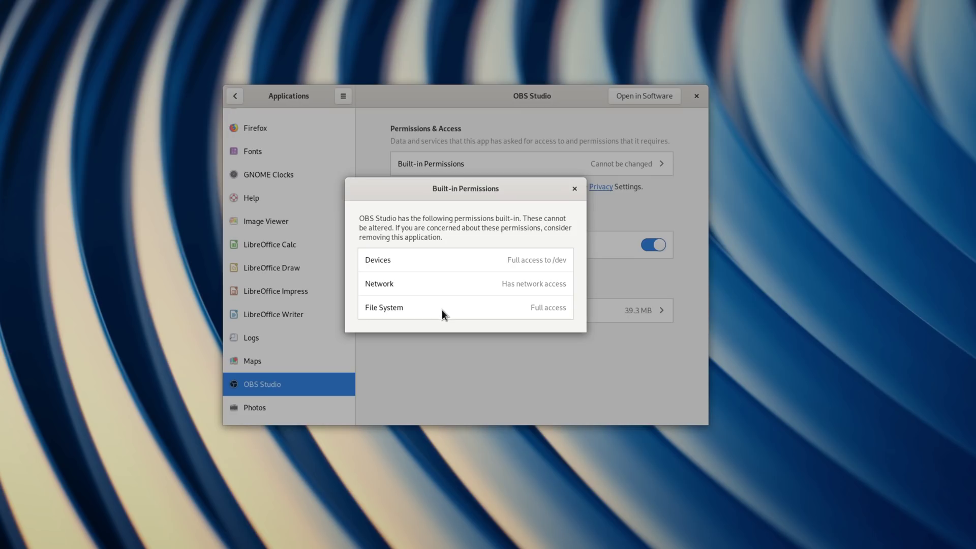
click(567, 188)
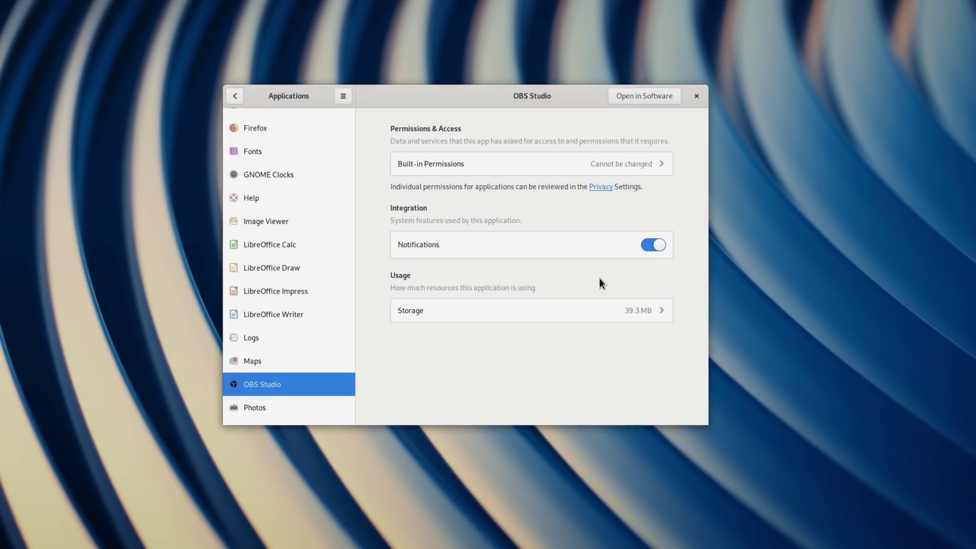
click(575, 303)
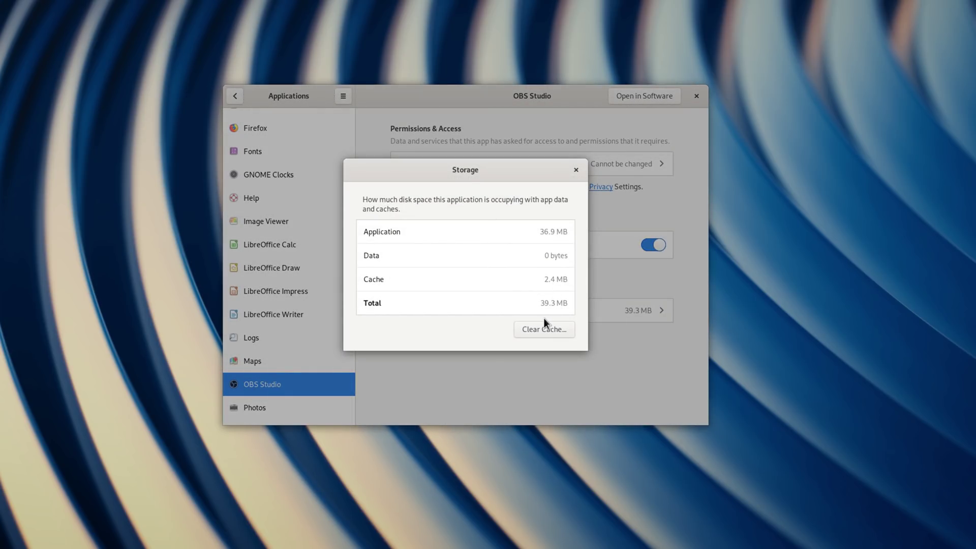
click(575, 170)
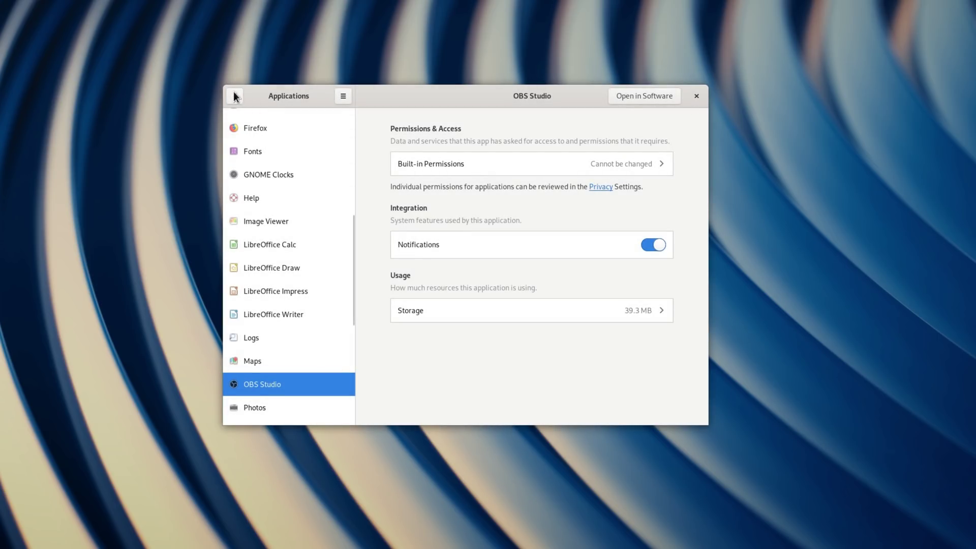
click(234, 96)
click(279, 389)
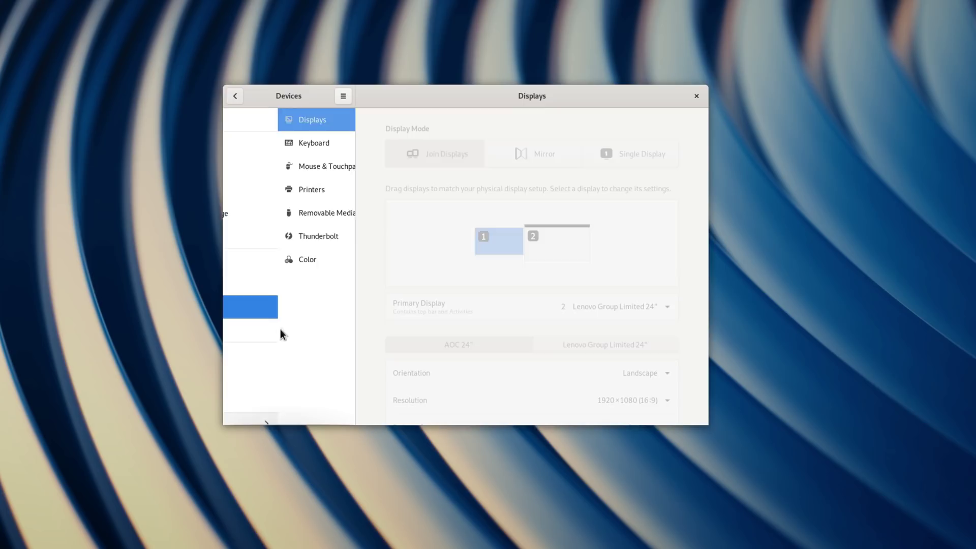
scroll(675, 322, down, 5)
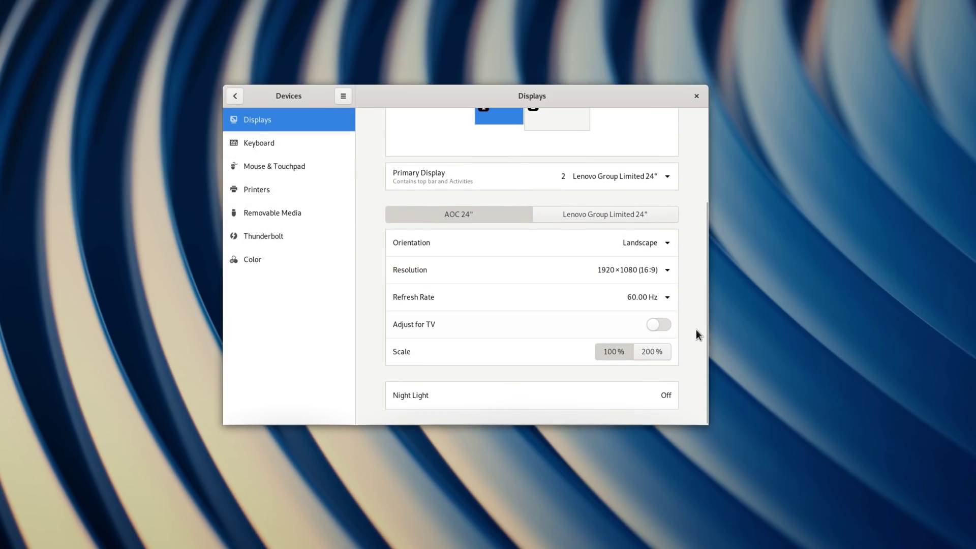
click(581, 402)
click(478, 226)
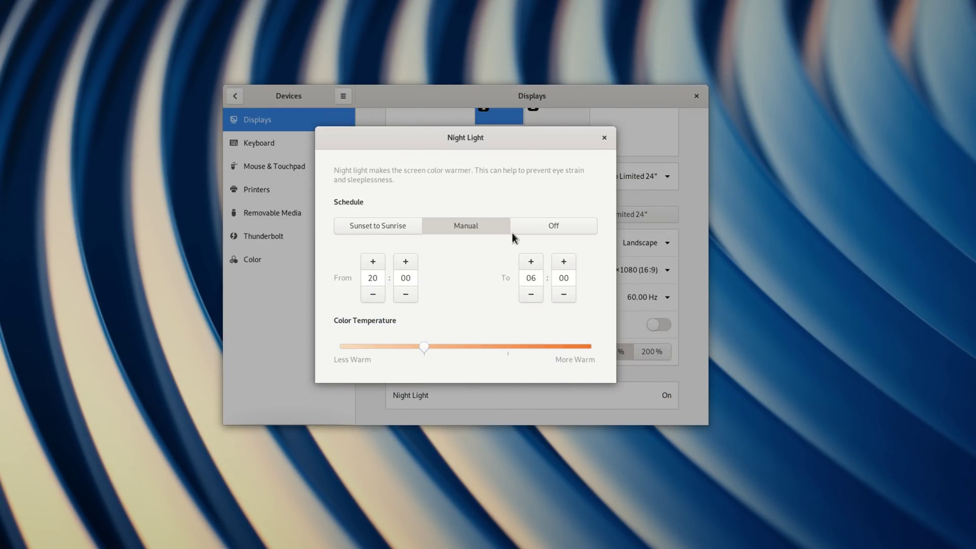
click(535, 229)
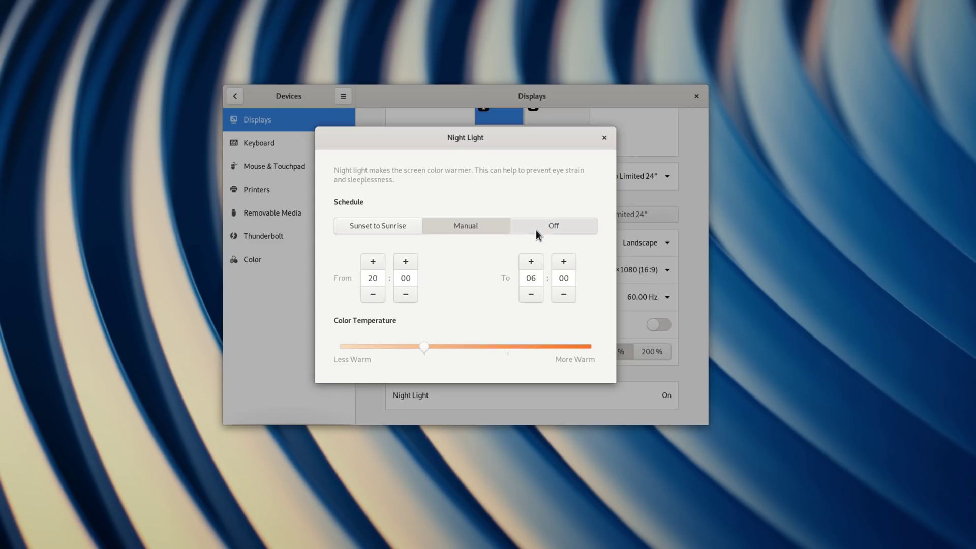
click(604, 137)
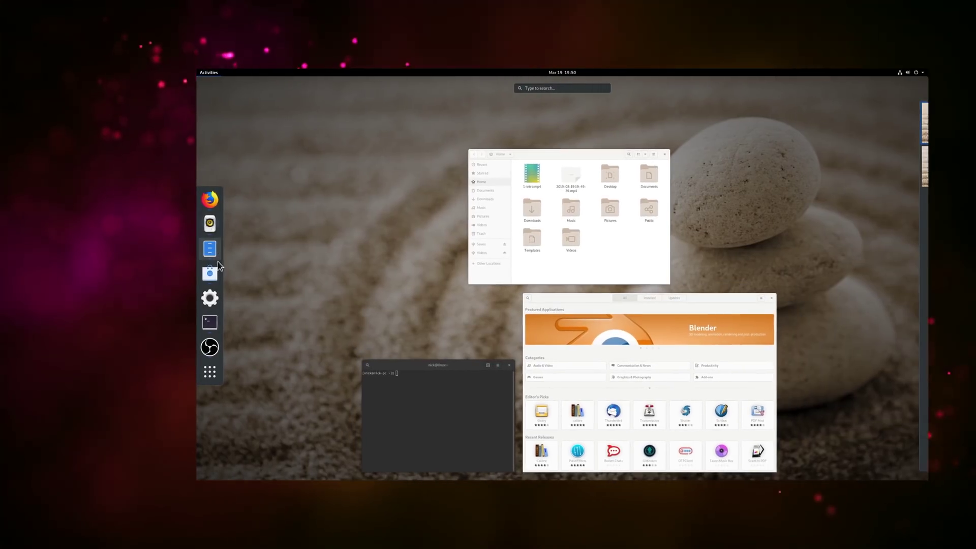
Launch Maps from the application grid, then reopen the full grid of installed applications.
key(super)
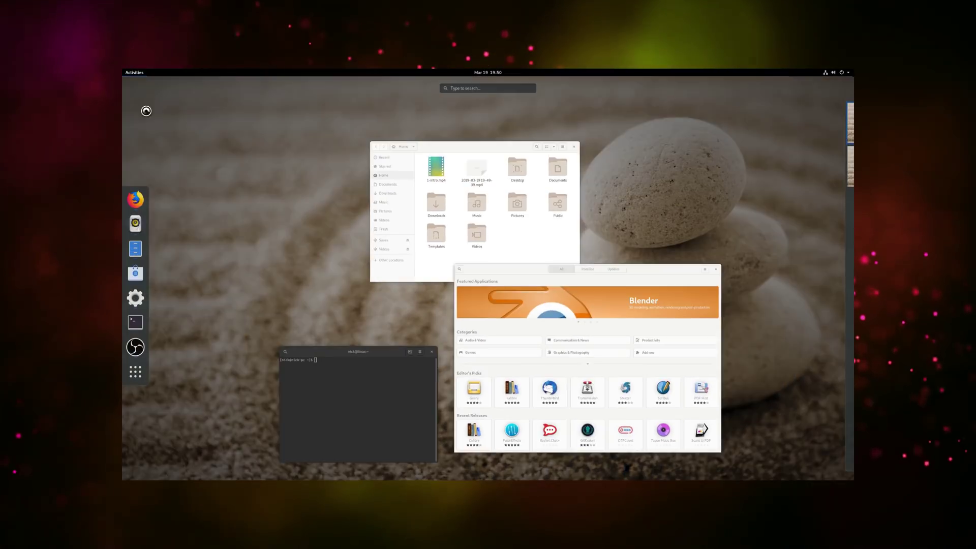
click(135, 371)
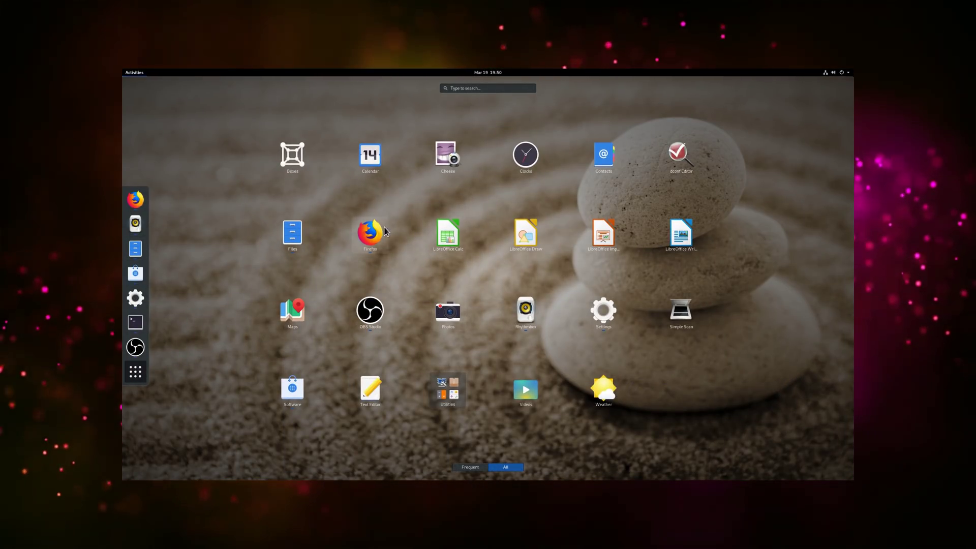
click(303, 311)
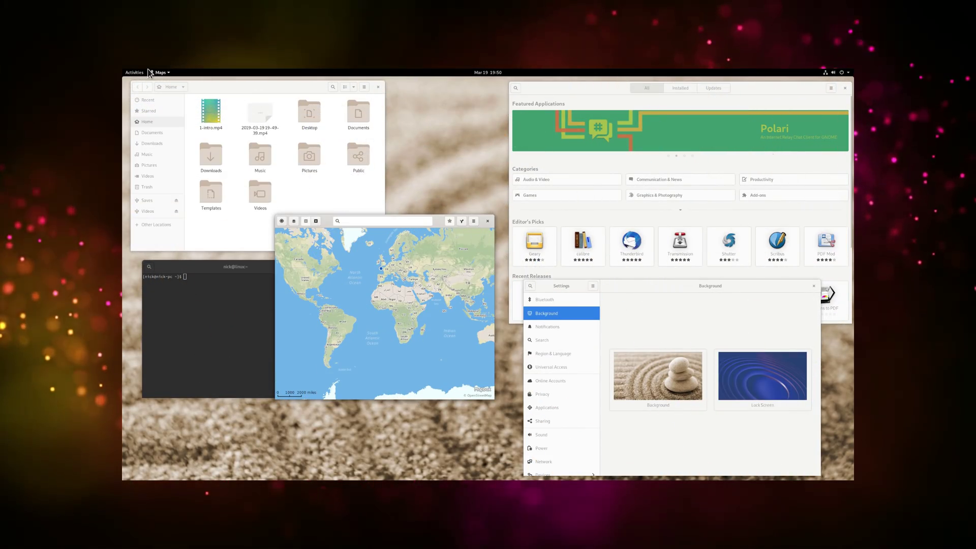
key(super)
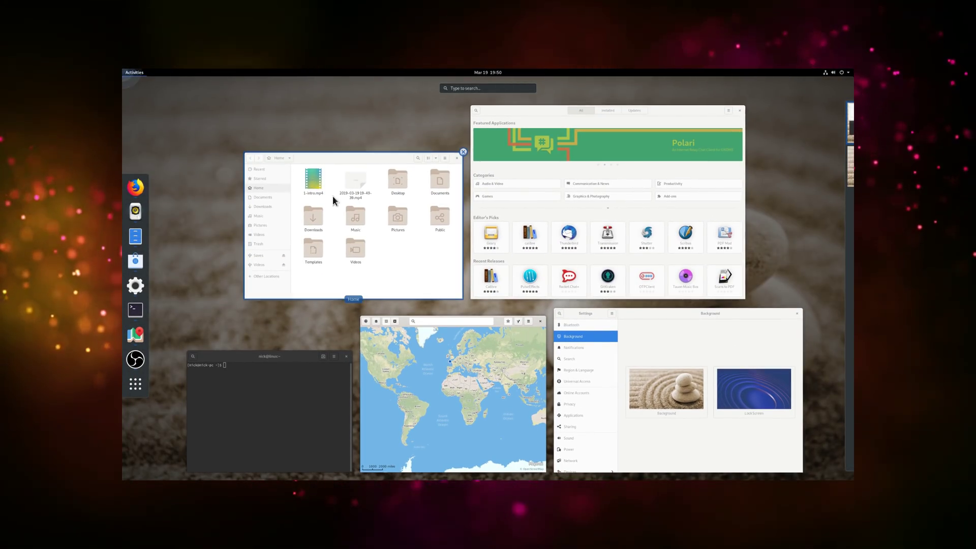
click(136, 384)
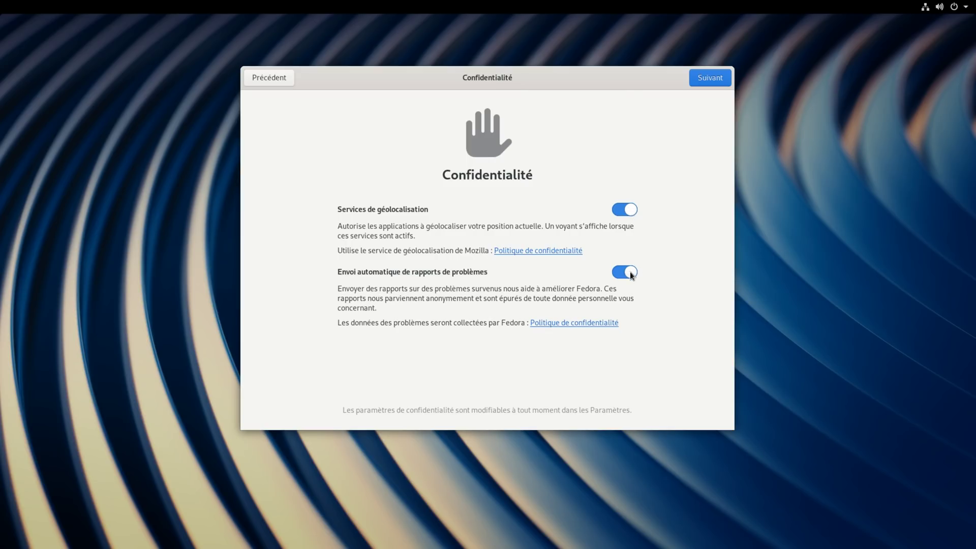
Turn off automatic problem reporting, continue with Suivant, and skip online accounts with Passer.
click(630, 271)
click(711, 81)
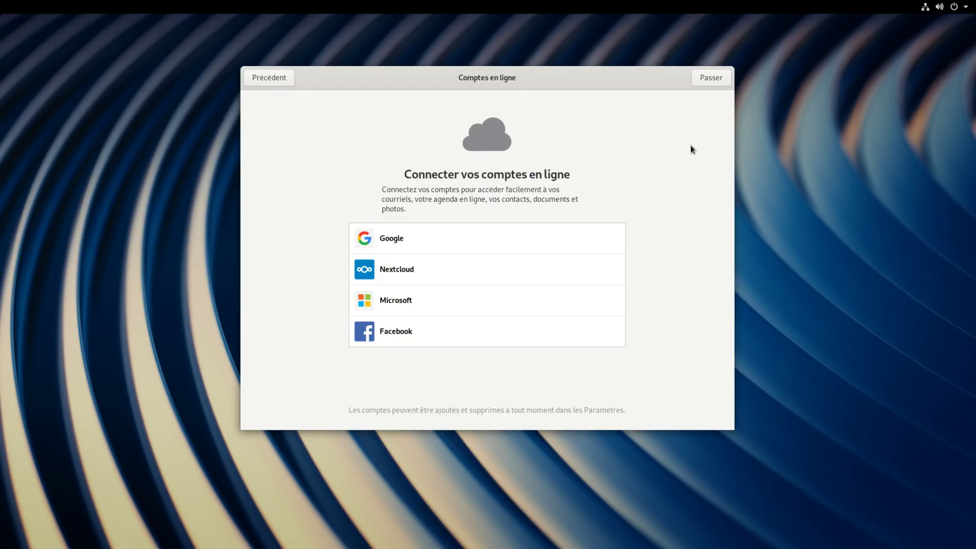
click(712, 80)
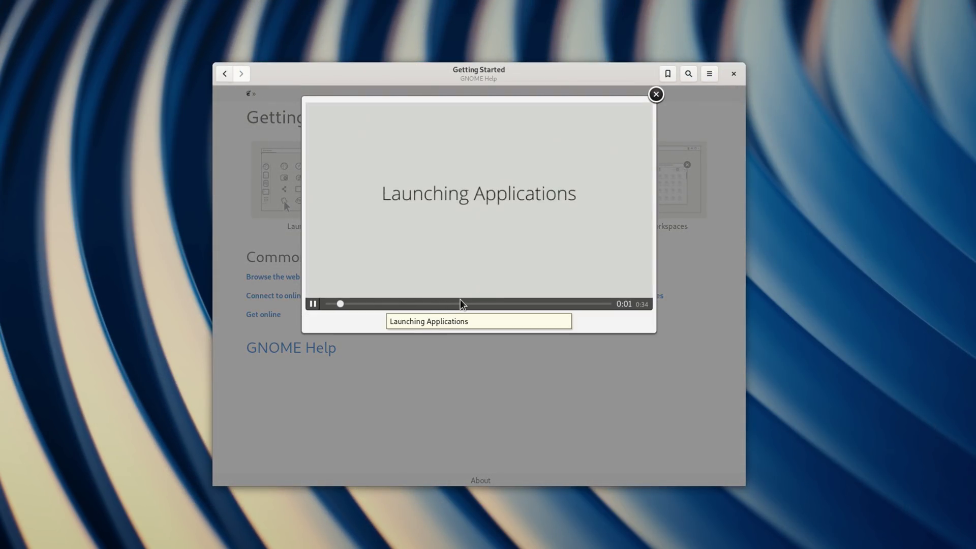
Skip ahead in Launching Applications, close it, then play Switch tasks from about 0:15.
click(449, 303)
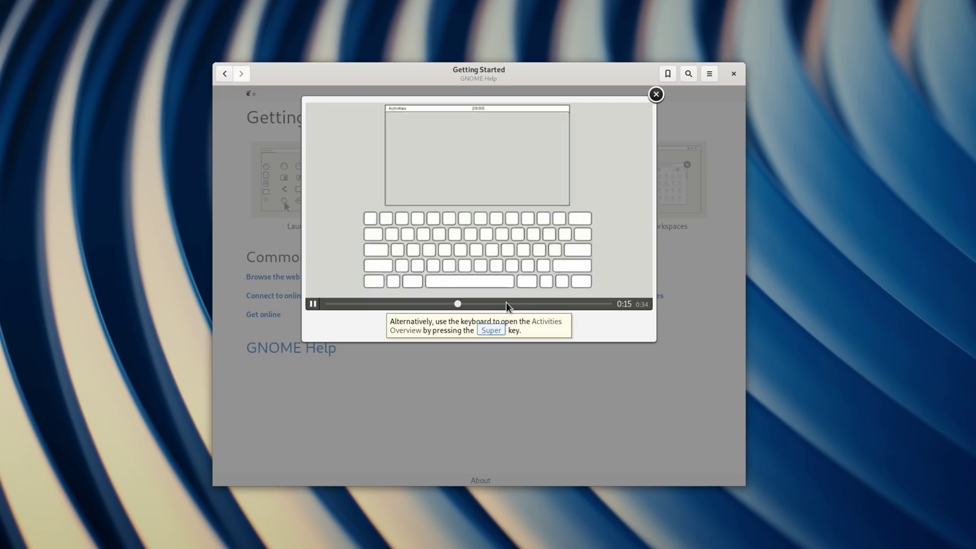
click(532, 302)
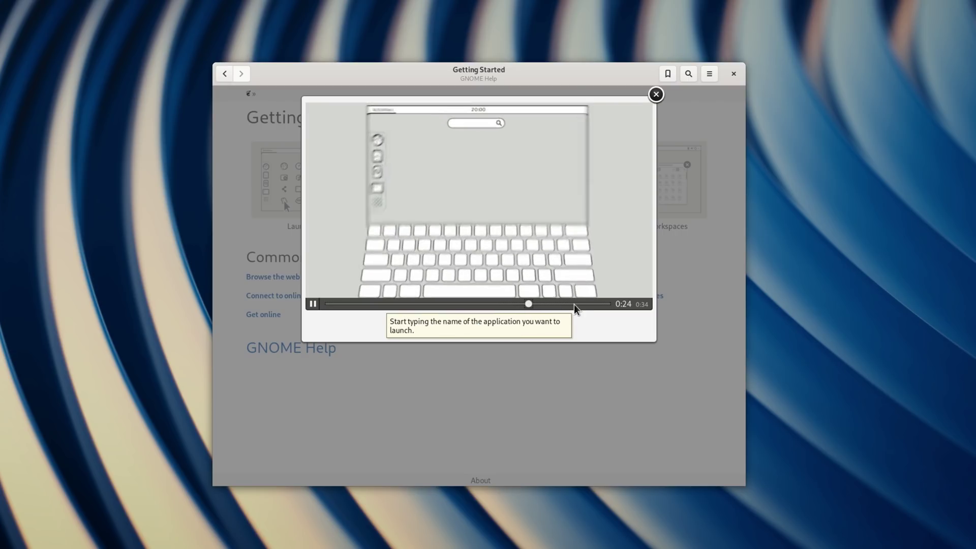
click(656, 94)
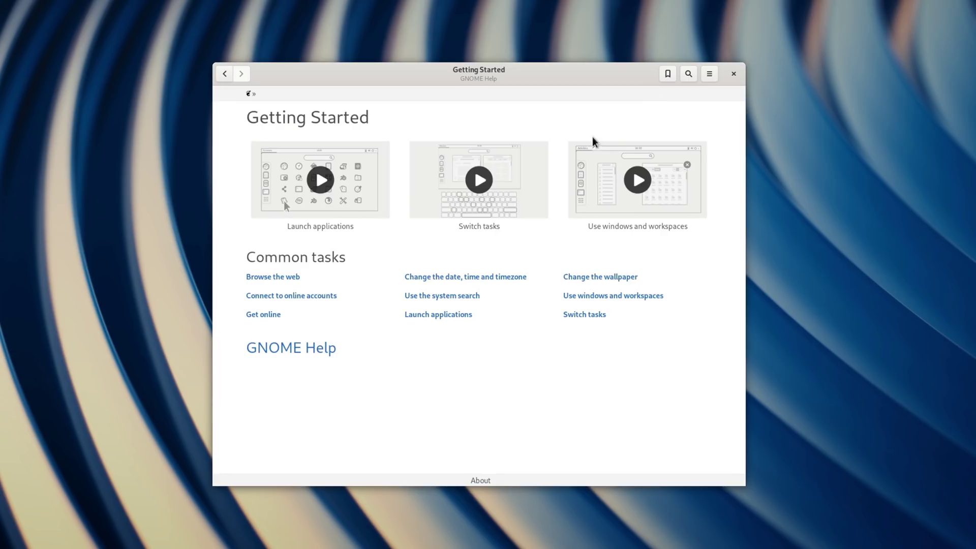
click(477, 180)
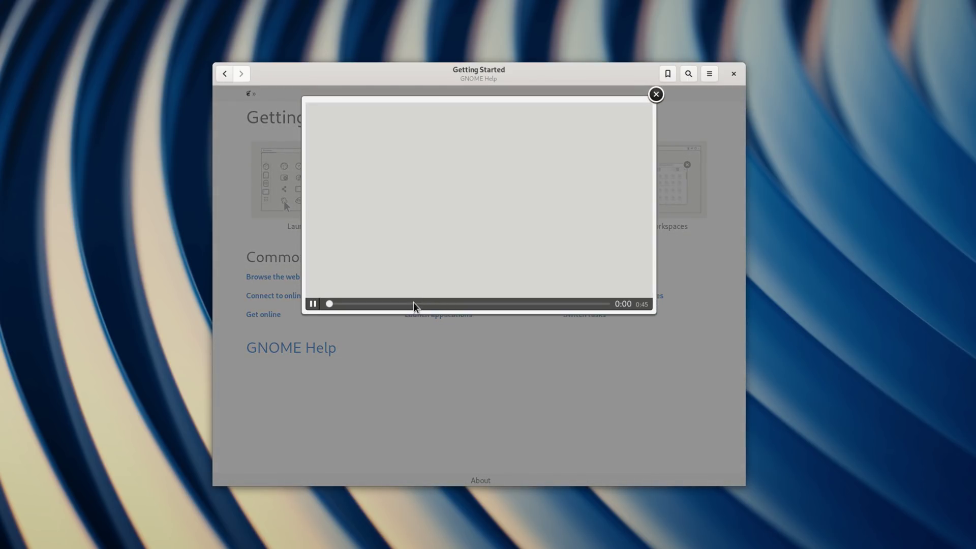
click(428, 304)
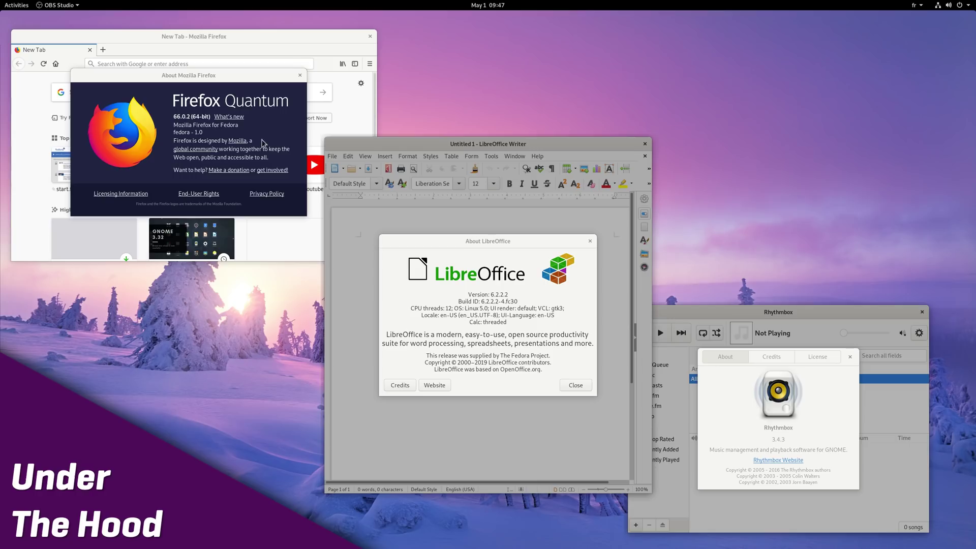
Bring the About Firefox dialog to the front.
click(205, 77)
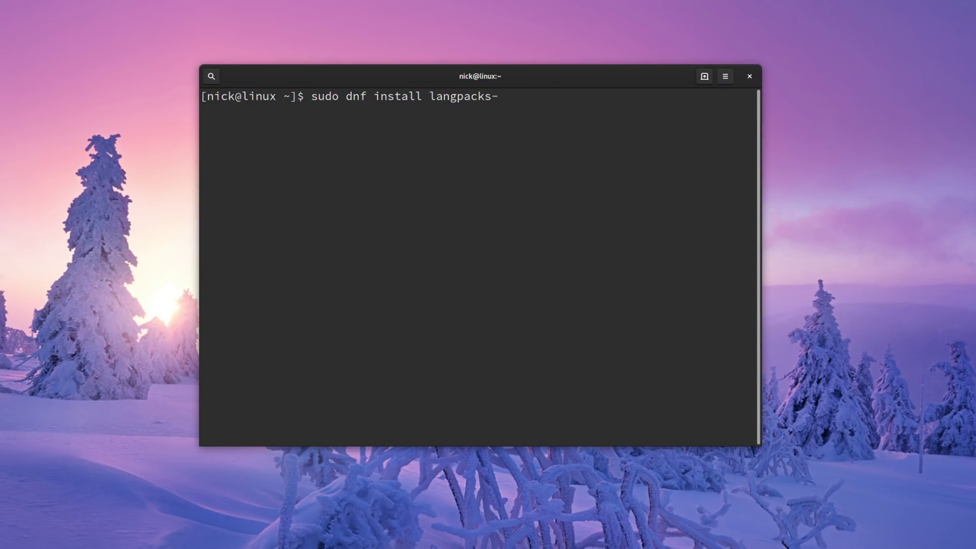
List the available langpacks- package completions and scroll back through them.
key(Tab)
key(Tab)
key(y)
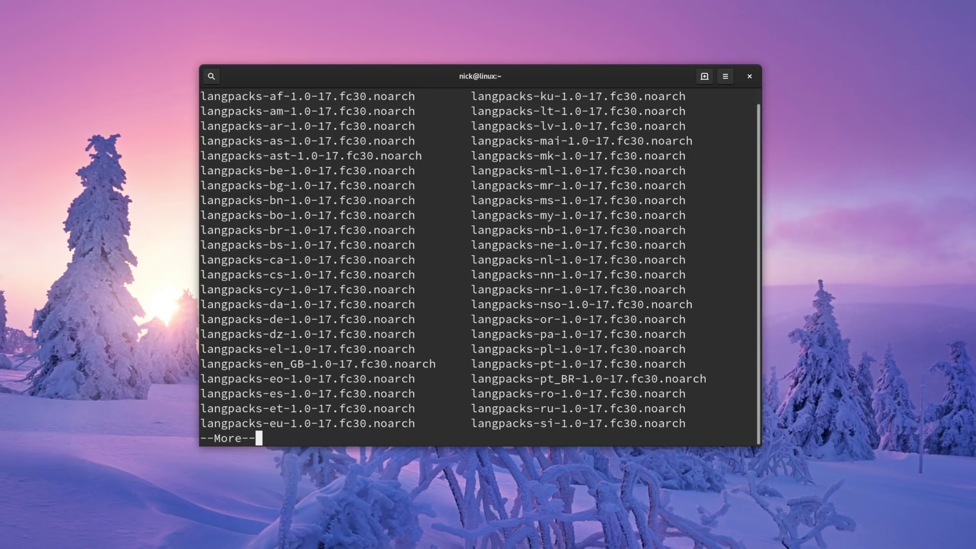
scroll(525, 365, up, 1)
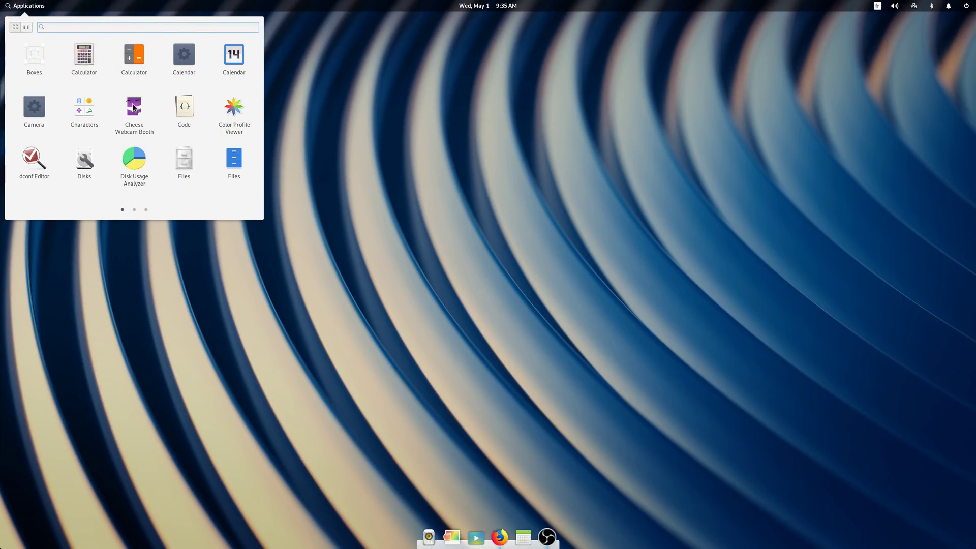
Search 'files' in the application menu and open two Files windows.
text(iles)
click(92, 72)
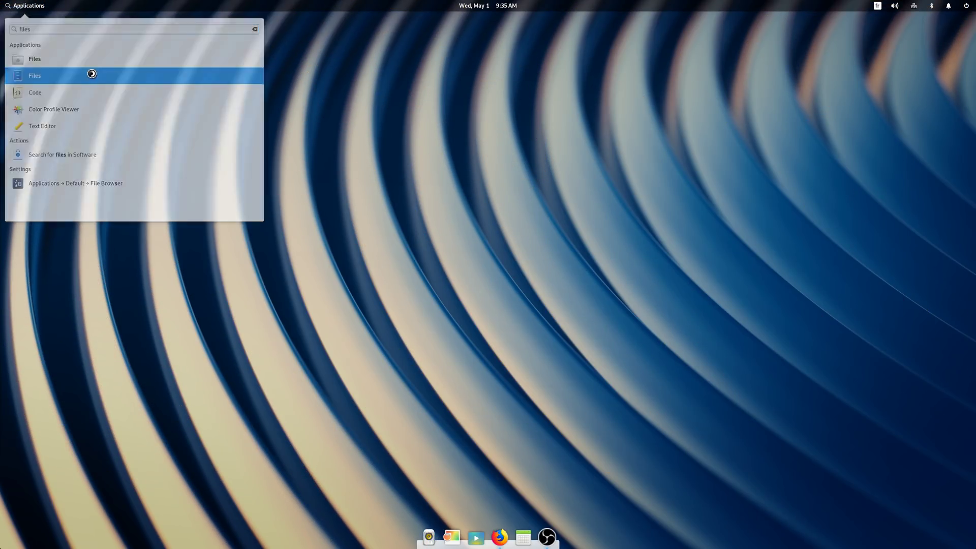
click(36, 7)
text(files)
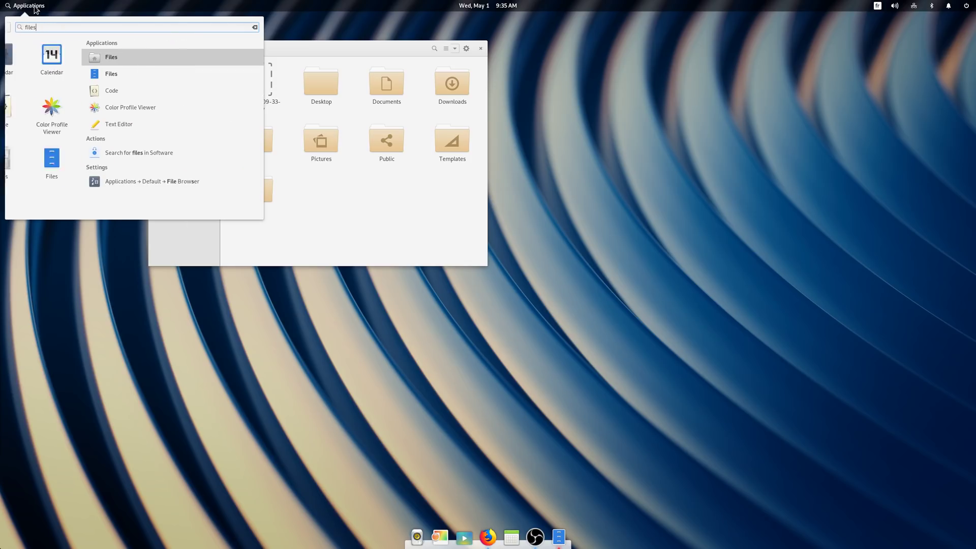
click(45, 59)
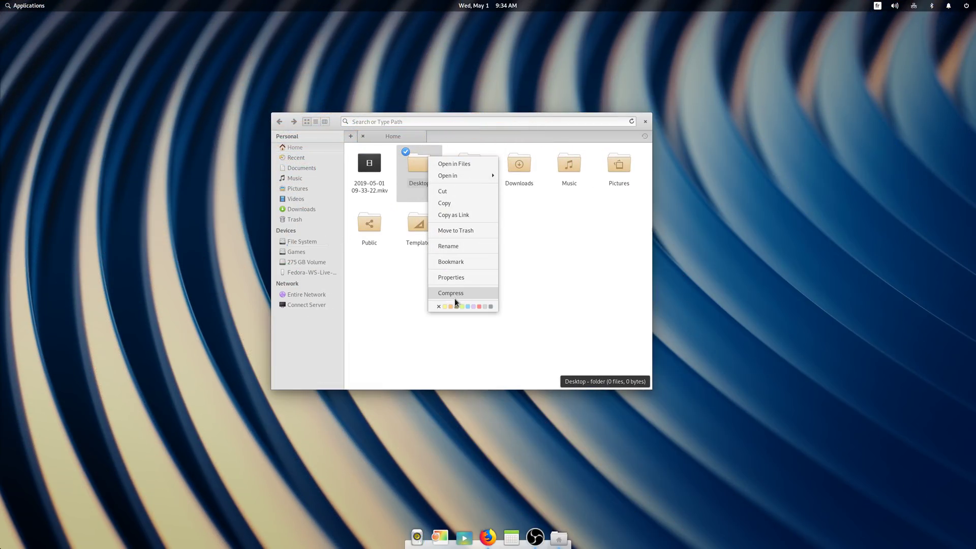
Browse the Recent files in Files, then return to the Home folder.
click(454, 299)
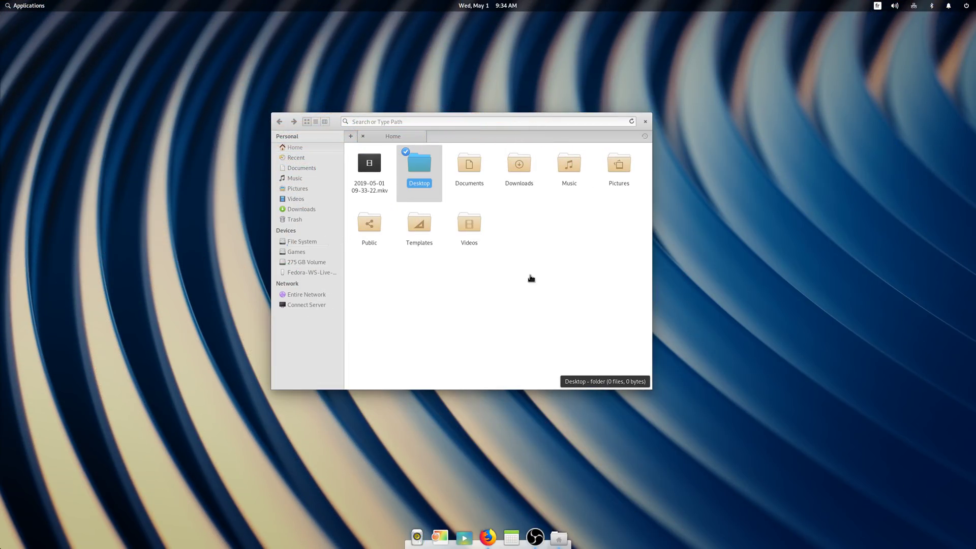
click(294, 158)
click(301, 147)
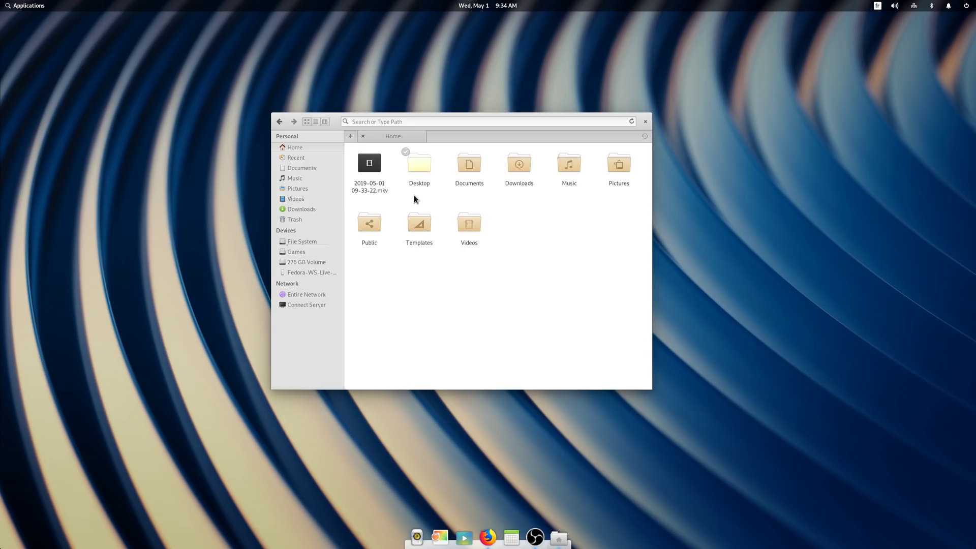
Launch the Photos app from a 'photos' launcher search.
key(super)
text(photos)
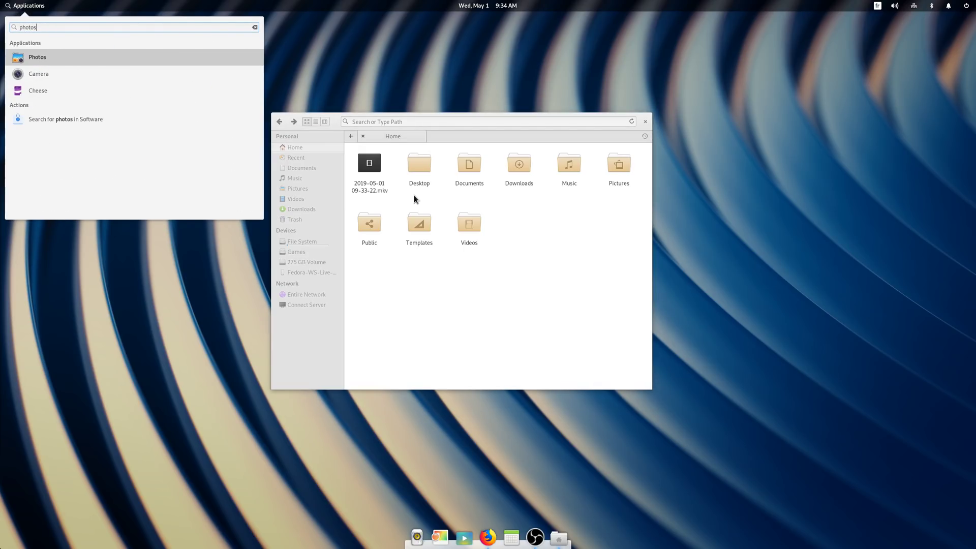
click(80, 60)
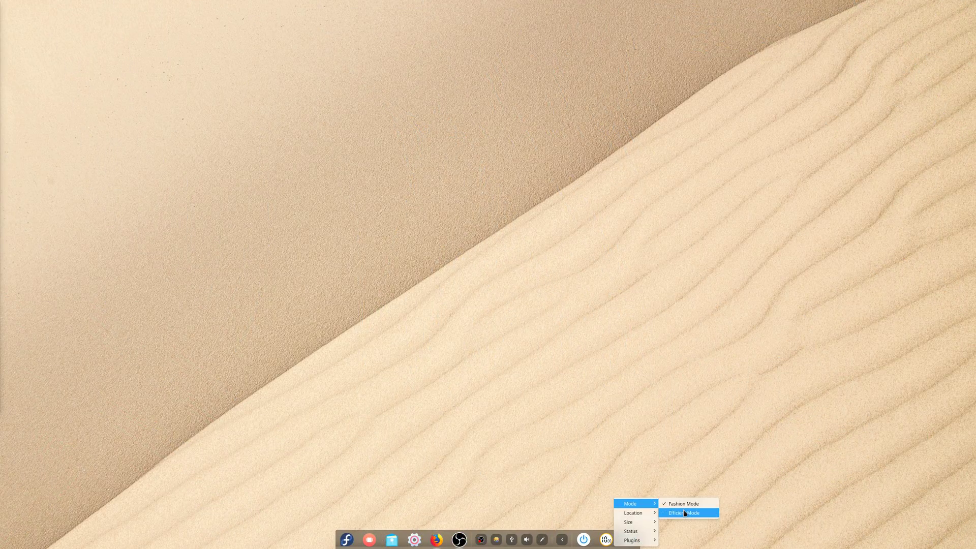
Put the Deepin dock back into centred Fashion Mode from its Mode menu.
click(682, 515)
right_click(221, 541)
mouse_move(234, 501)
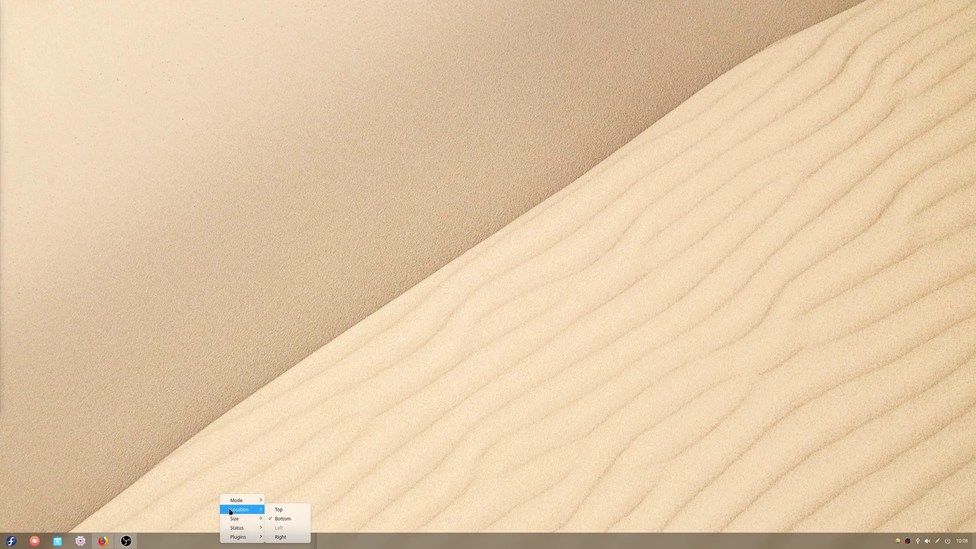
click(288, 501)
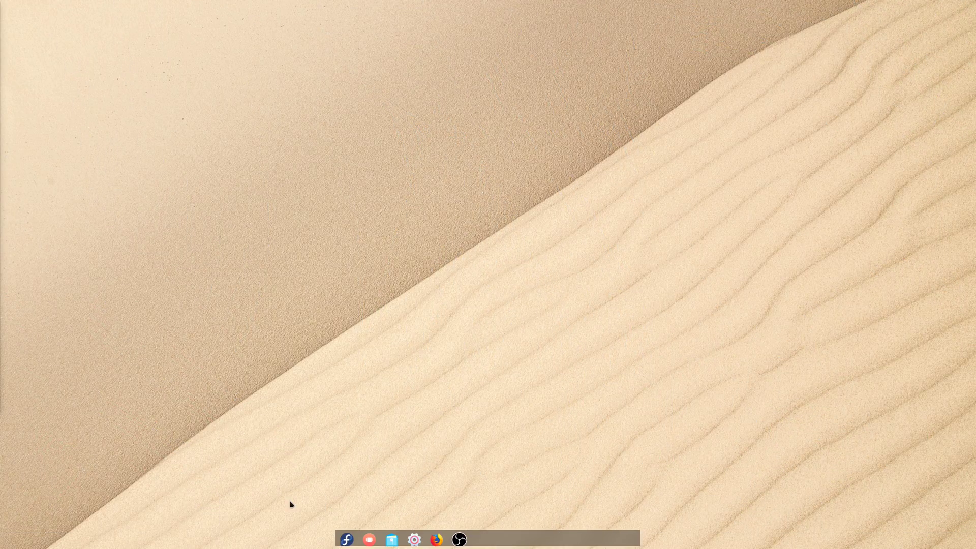
Toggle the launcher between full-screen and windowed layouts, then open Control Center.
click(345, 540)
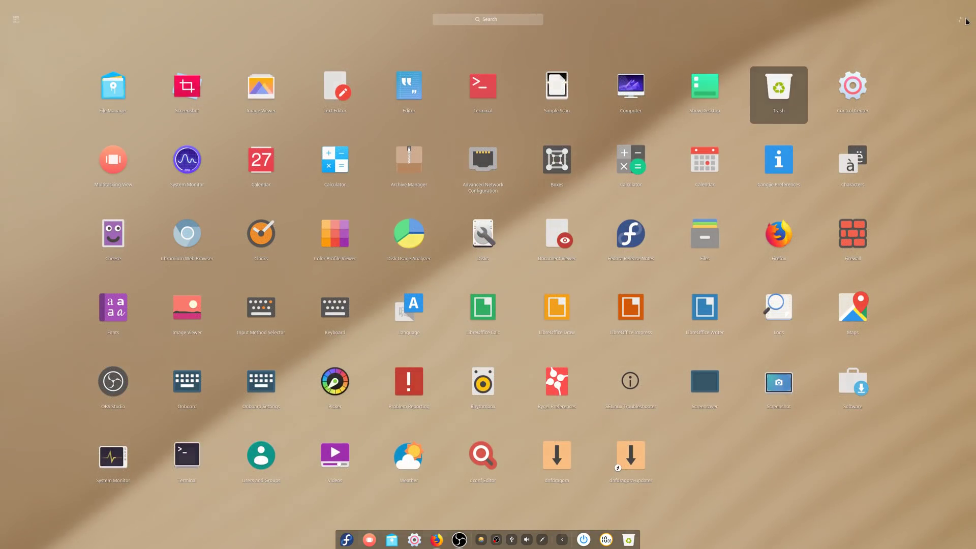
click(784, 98)
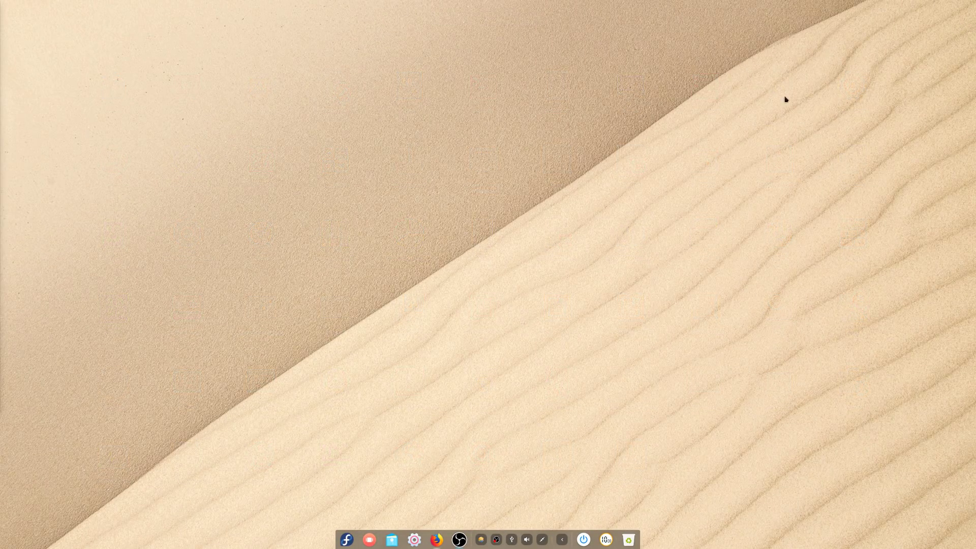
click(345, 540)
click(960, 20)
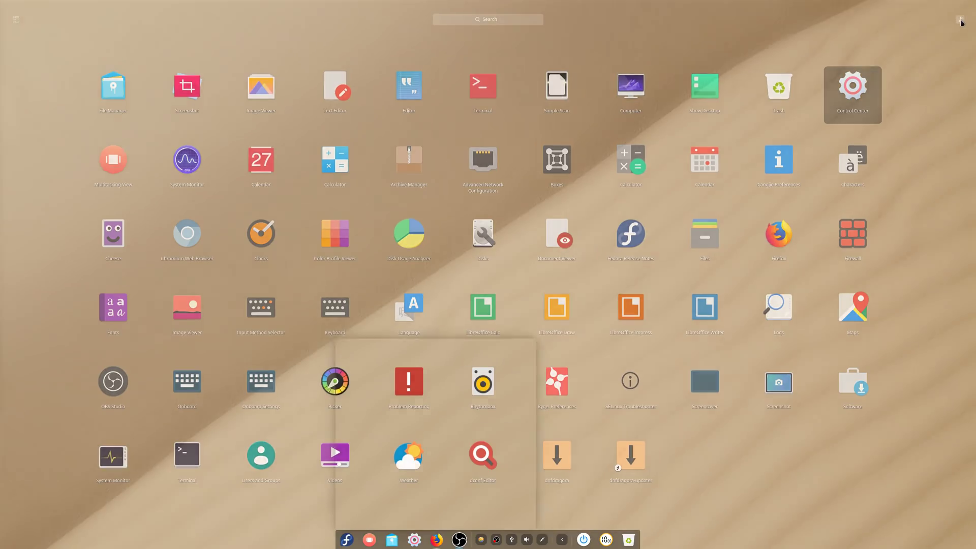
click(524, 350)
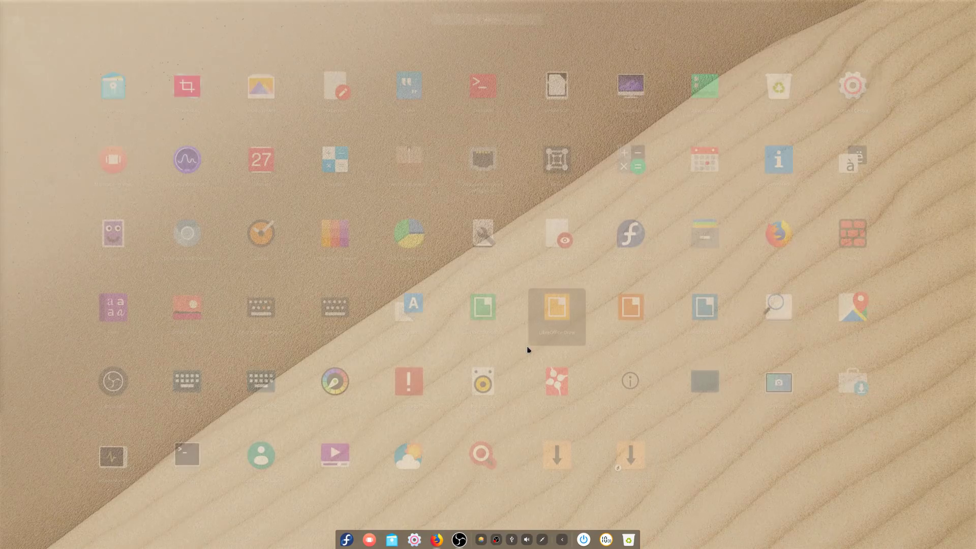
click(413, 539)
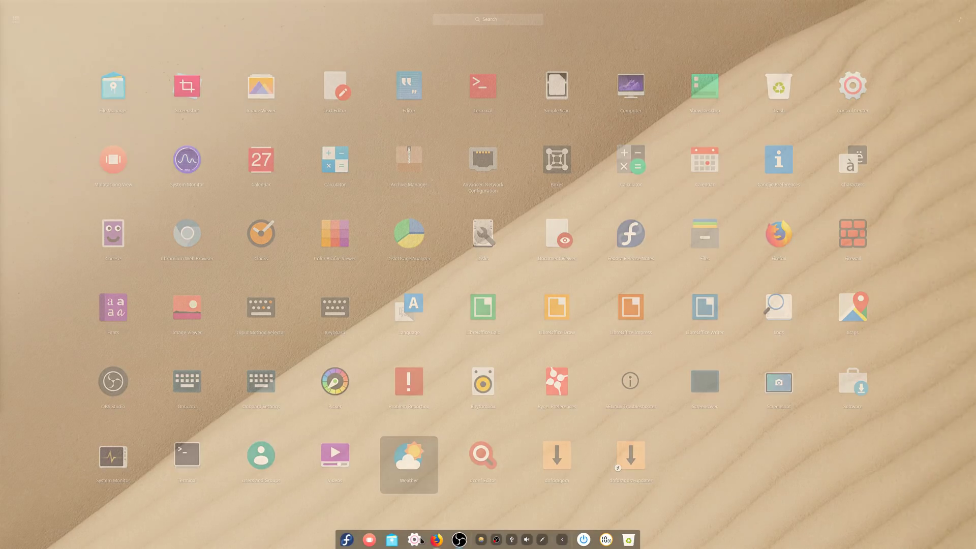
Visit the Accounts section in Control Center, return home, and show the notifications list.
click(830, 161)
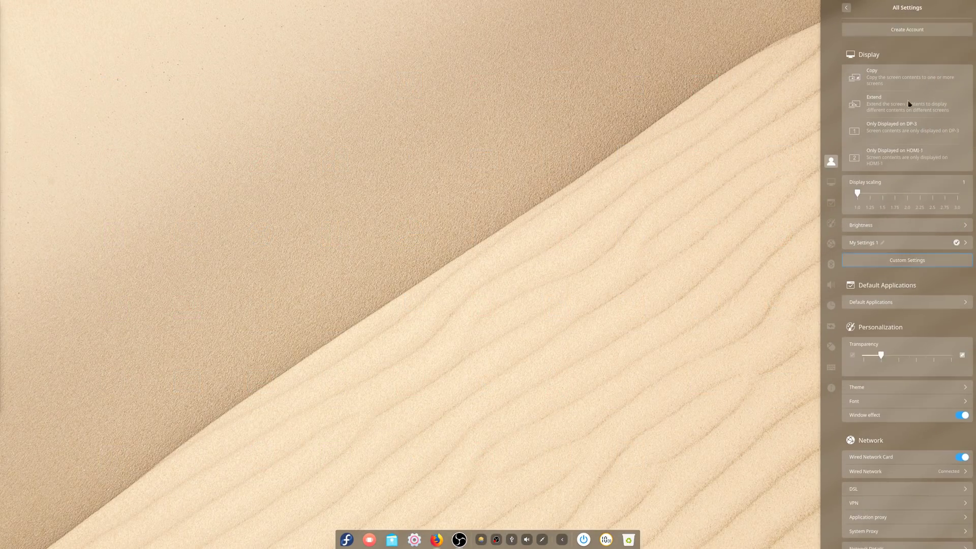
click(844, 10)
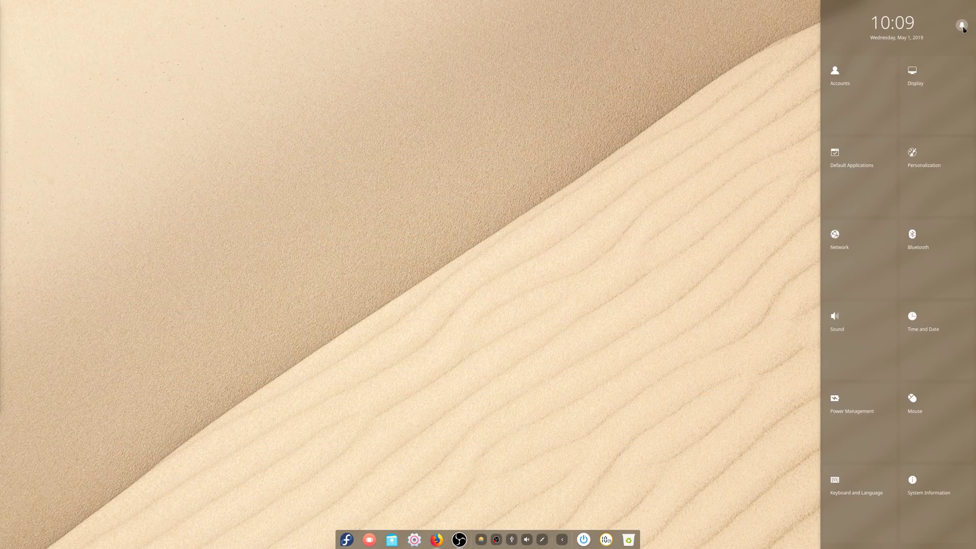
click(961, 27)
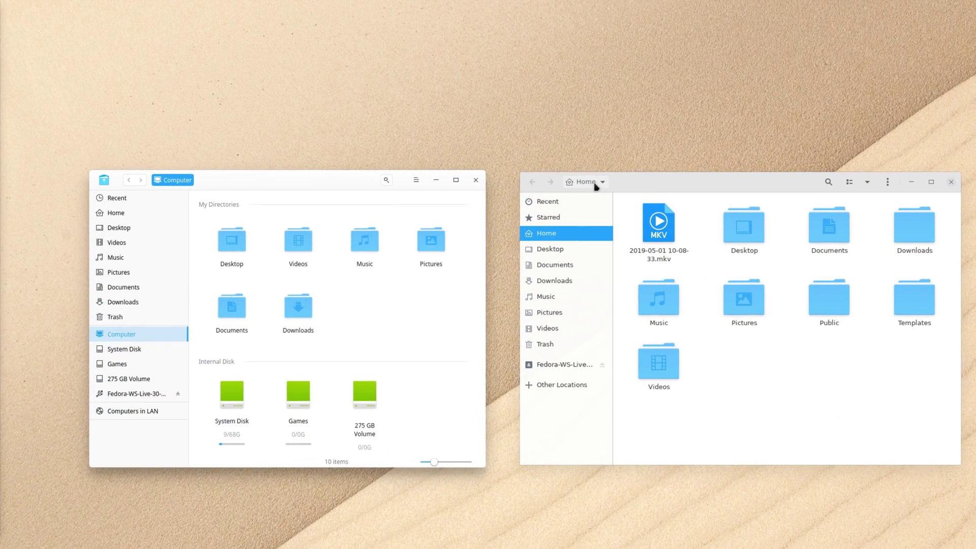
Try the Home folder menu and zoom/sorting options in GNOME Files without changes.
click(531, 163)
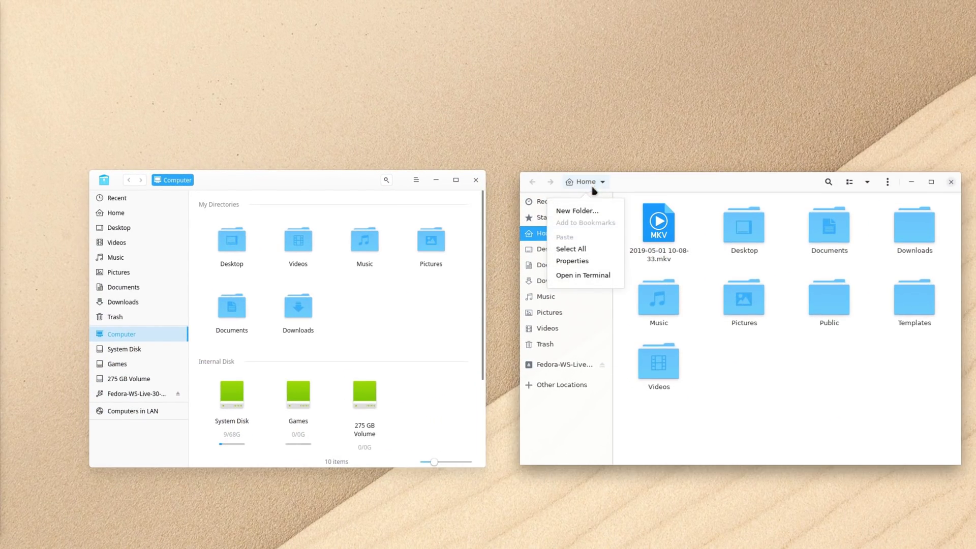
click(844, 422)
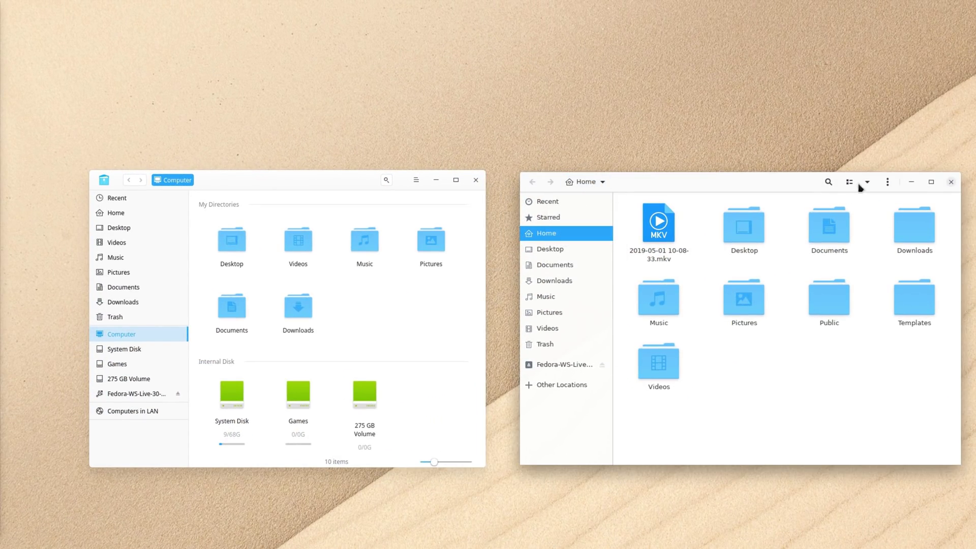
click(867, 182)
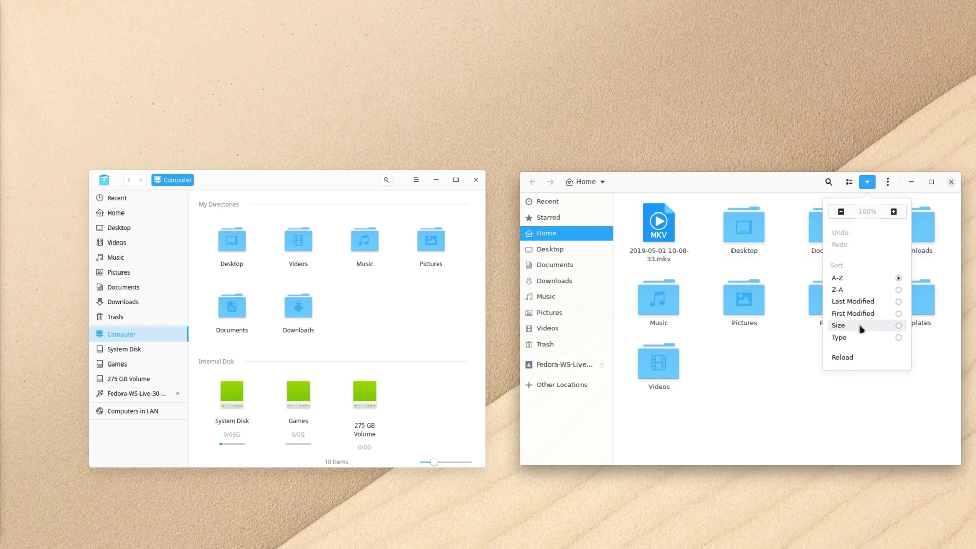
click(748, 408)
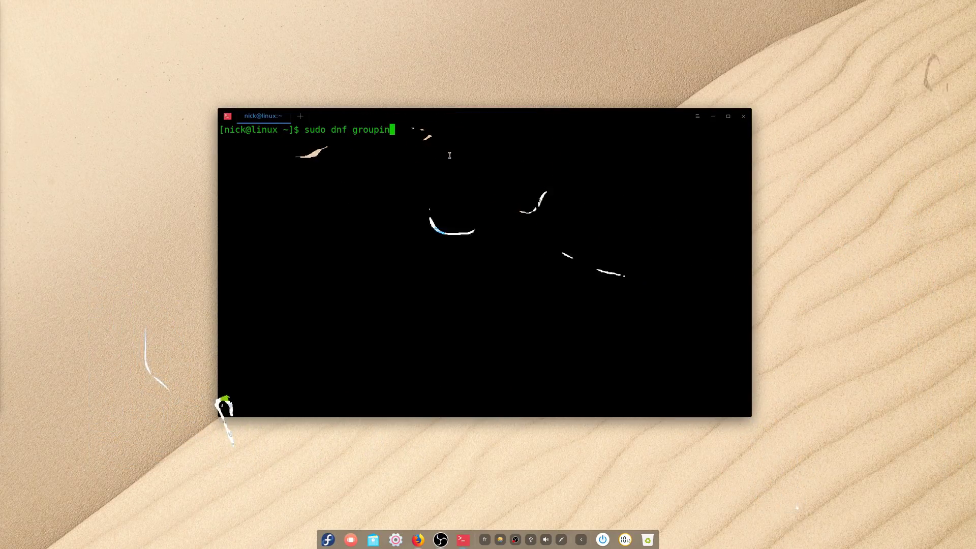
Type 'ta' to find Deepin Terminal in the launcher.
text(ta)
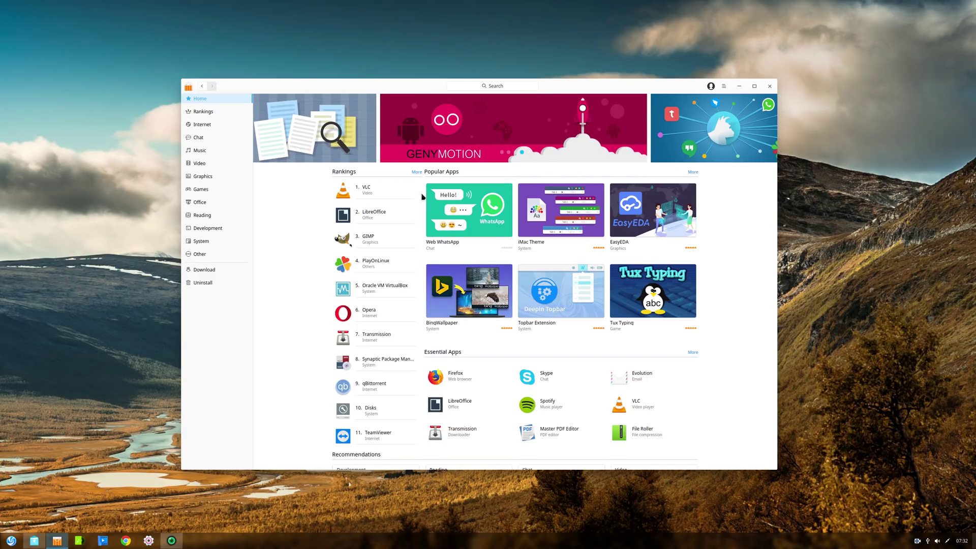
Open All Settings from the Control Center dock icon and go to Keyboard and Language.
mouse_move(449, 204)
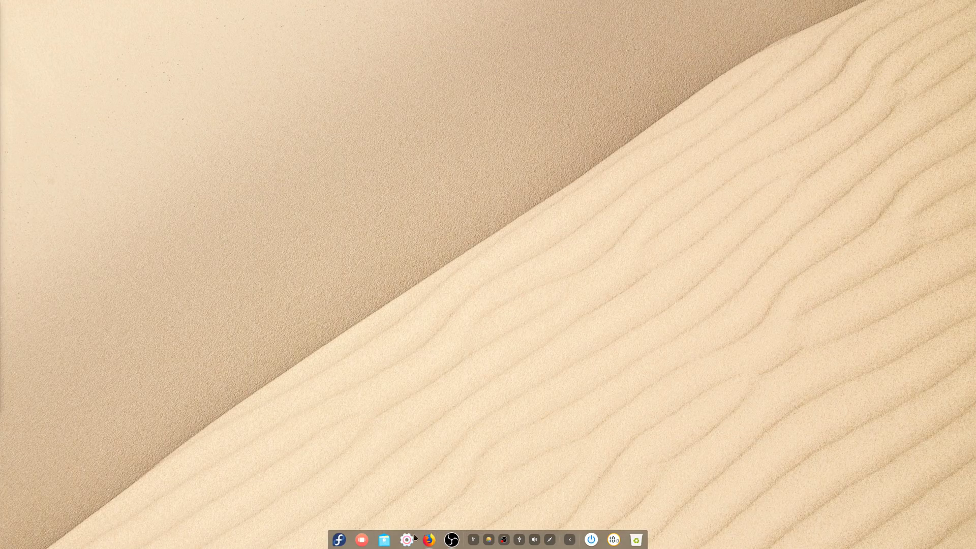
click(412, 544)
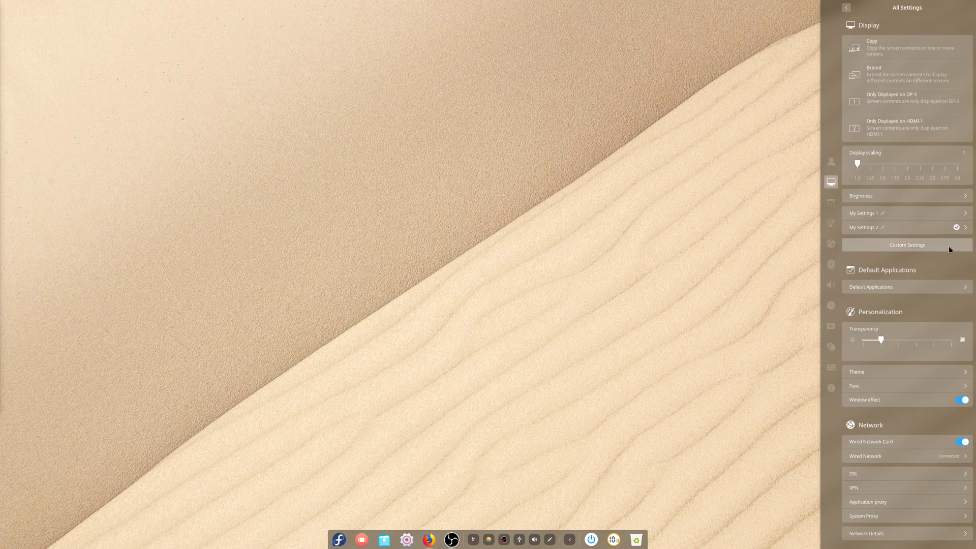
click(831, 367)
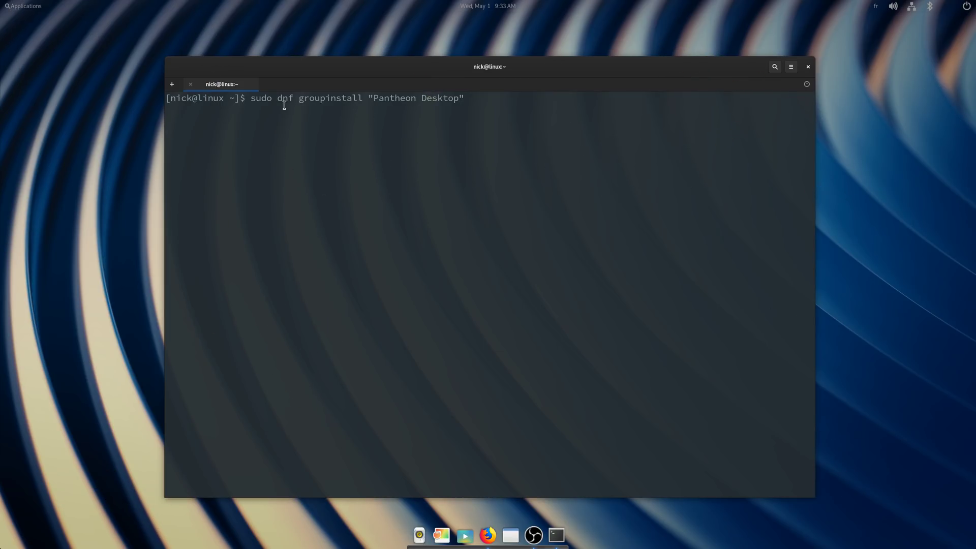
Select the groupinstall command in the terminal and try the terminal's text search.
drag(256, 97, 468, 97)
click(490, 99)
click(774, 67)
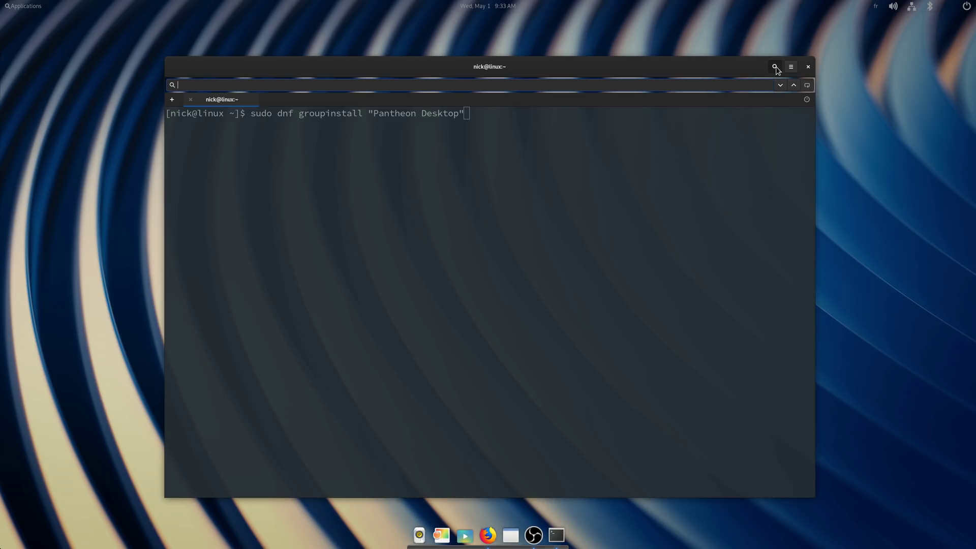
click(774, 68)
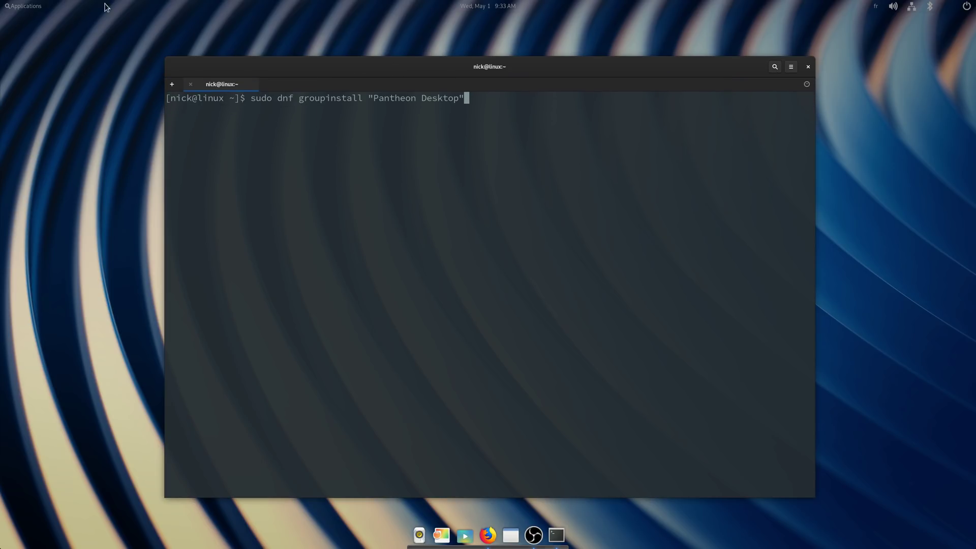
In Tweaks Appearance, set both the Applications and Icons themes to Elementary.
click(22, 5)
scroll(154, 153, up, 1)
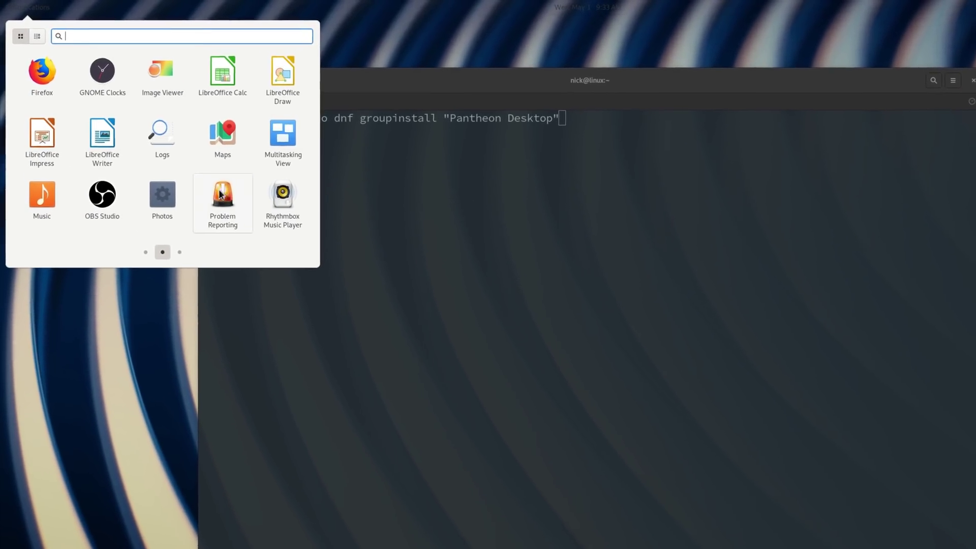
scroll(154, 166, up, 1)
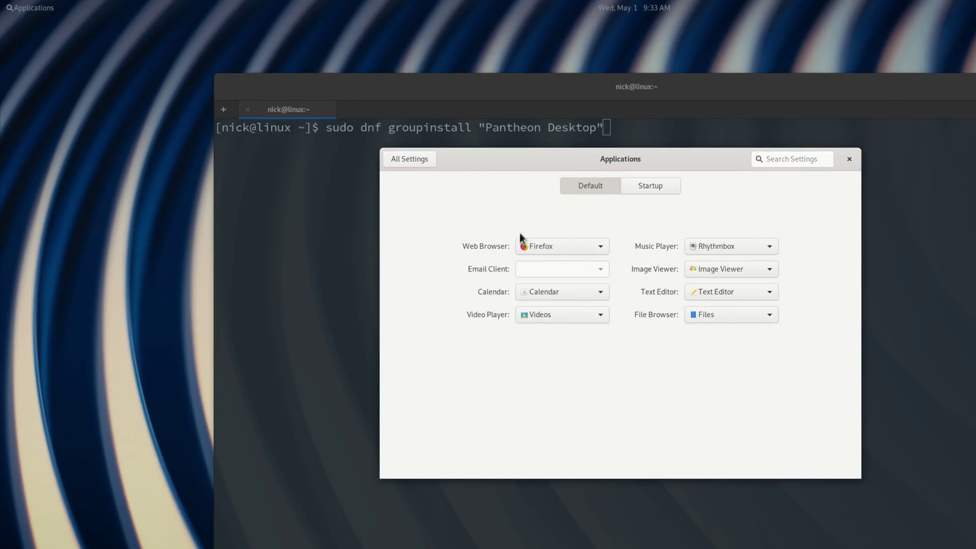
click(406, 162)
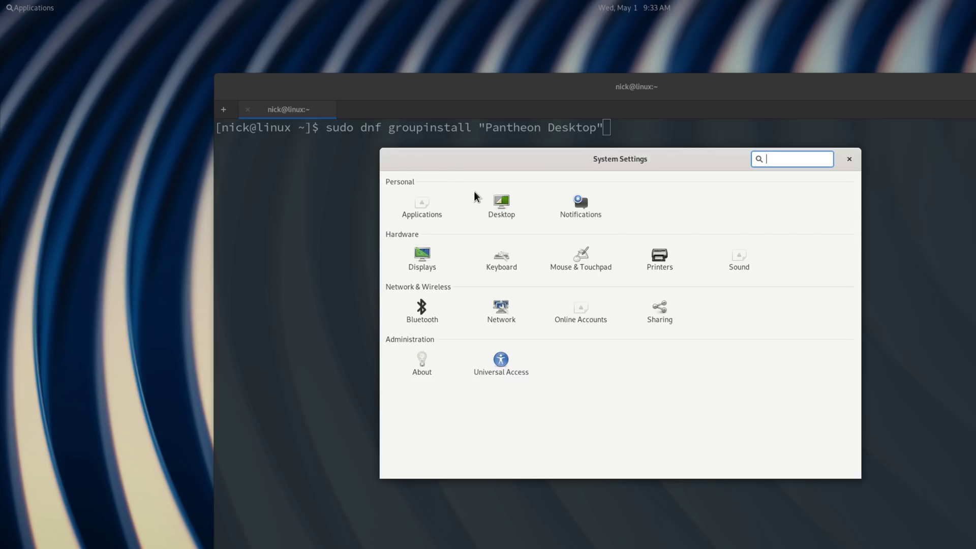
click(497, 207)
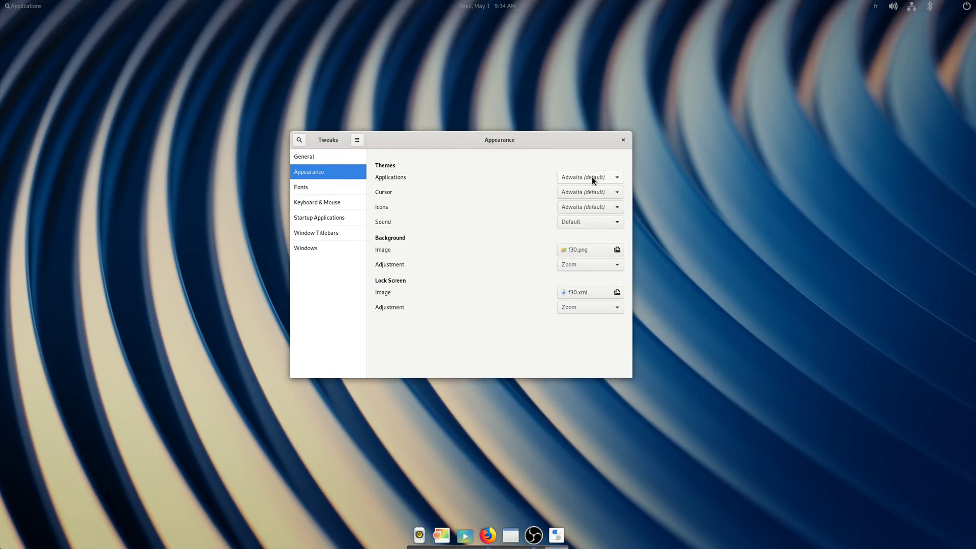
click(591, 177)
click(588, 202)
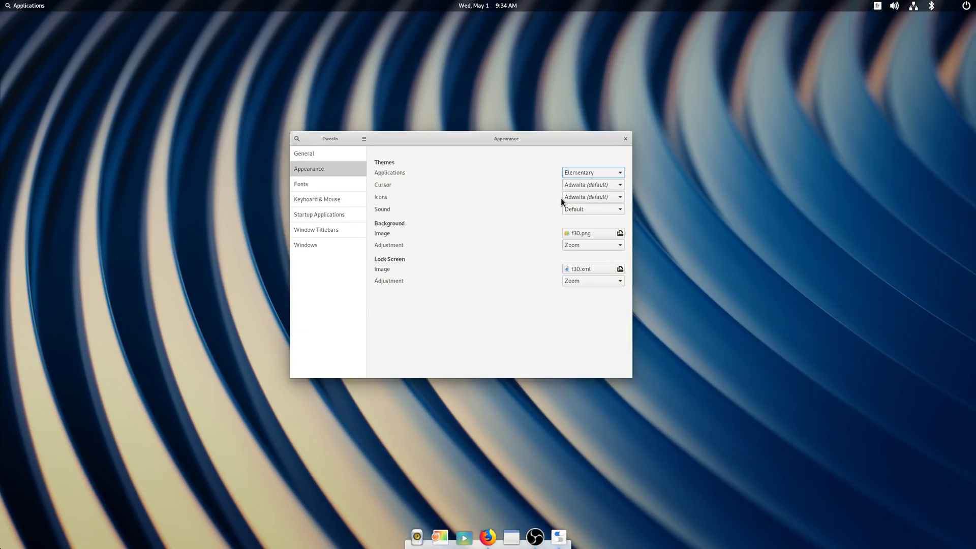
click(590, 186)
click(590, 209)
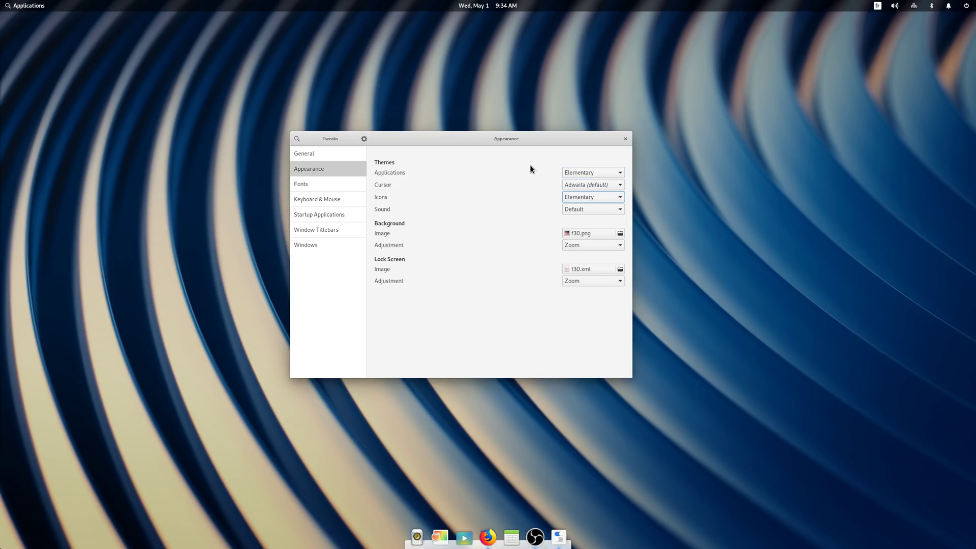
Set the Plank dock theme to Default through the dock's Preferences.
drag(497, 138, 515, 141)
click(559, 536)
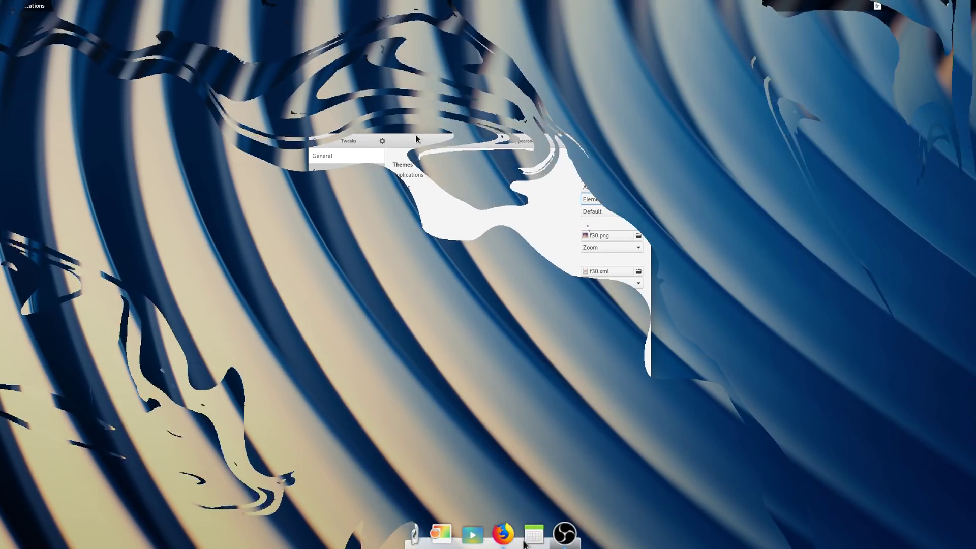
right_click(525, 536)
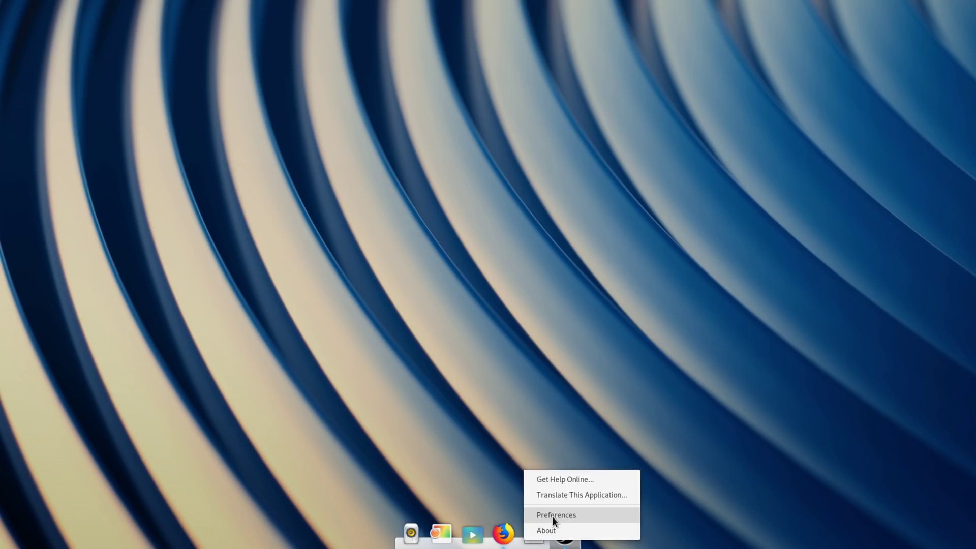
click(555, 515)
click(444, 158)
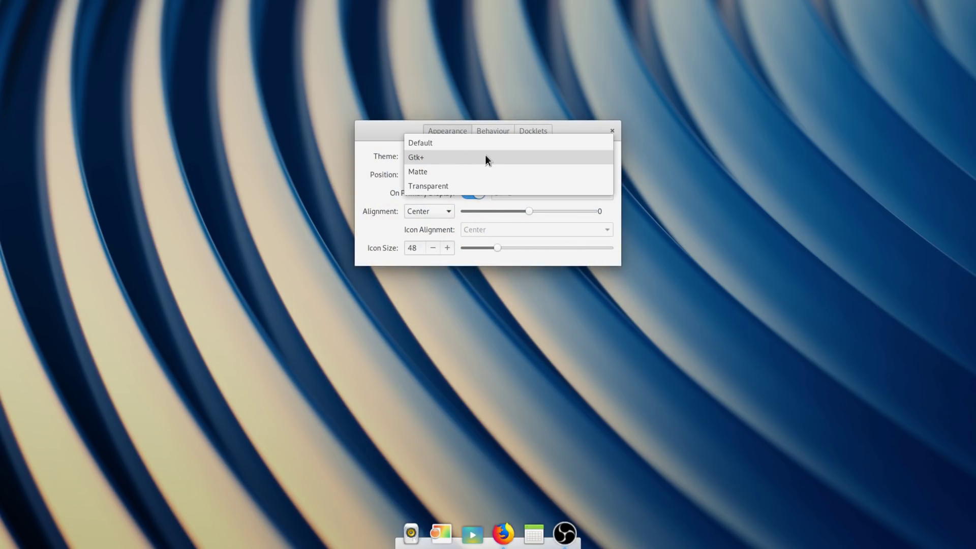
click(440, 144)
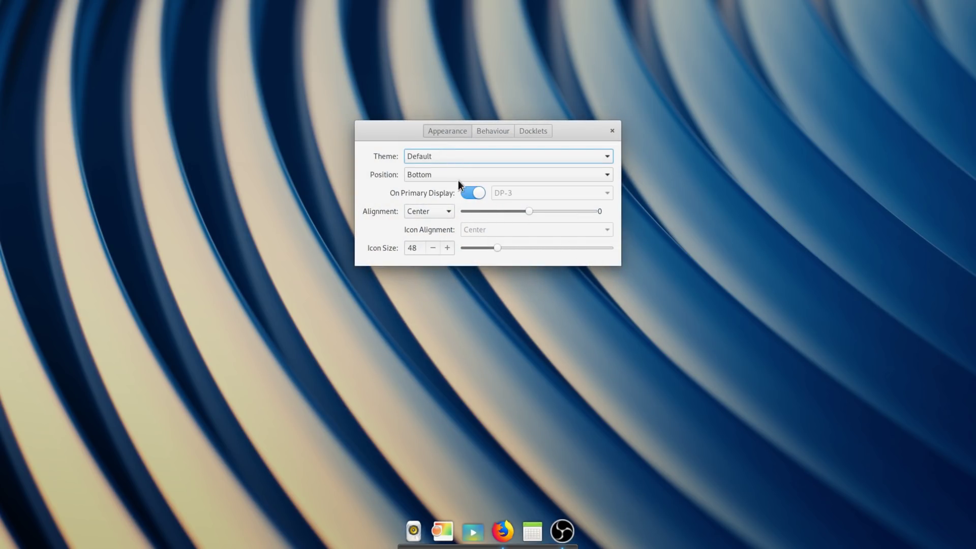
click(428, 153)
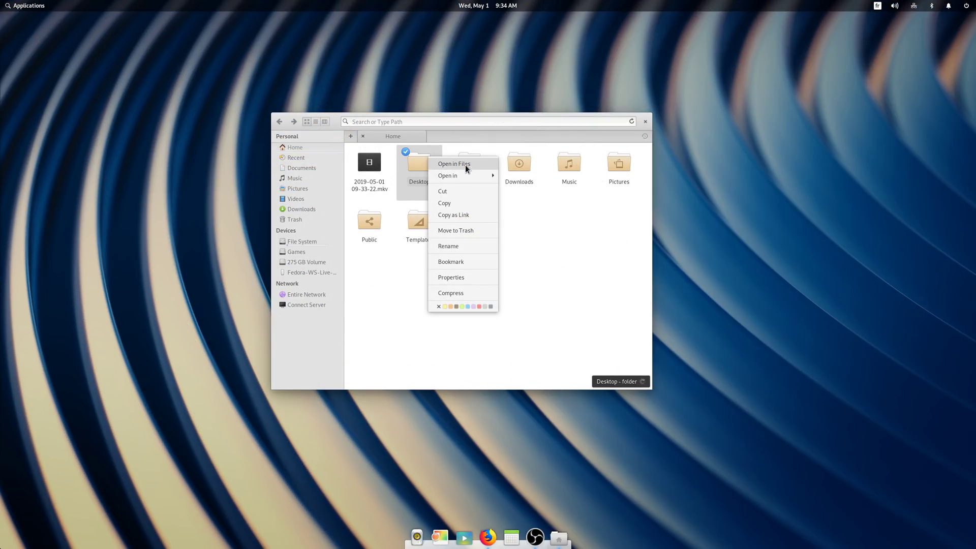
Open the Accessories category in AppCenter and scroll down through its apps.
click(529, 277)
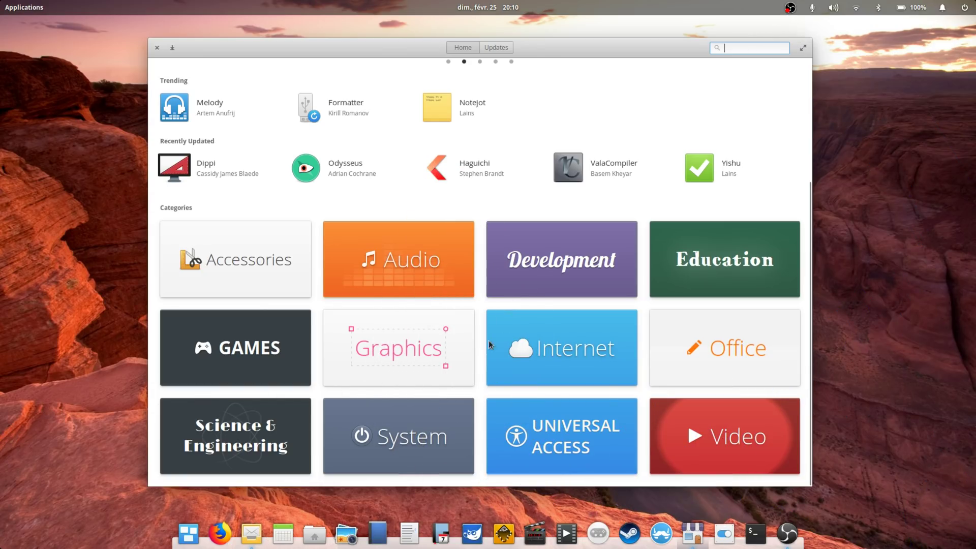
click(261, 280)
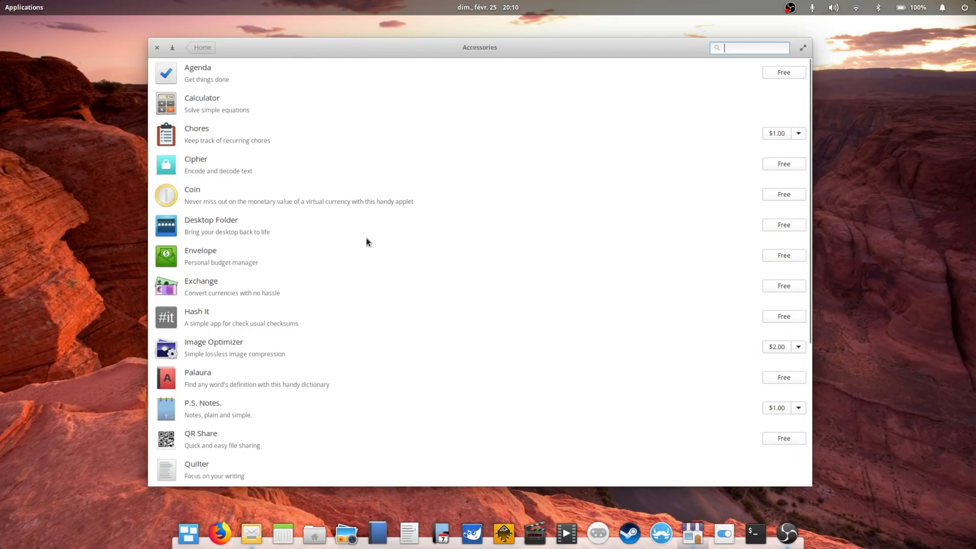
scroll(366, 236, down, 10)
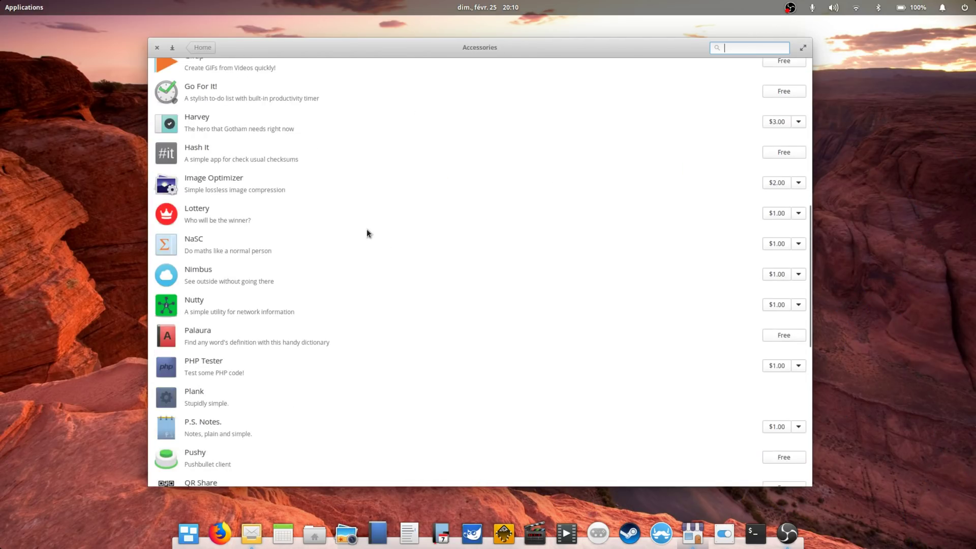
scroll(366, 228, down, 10)
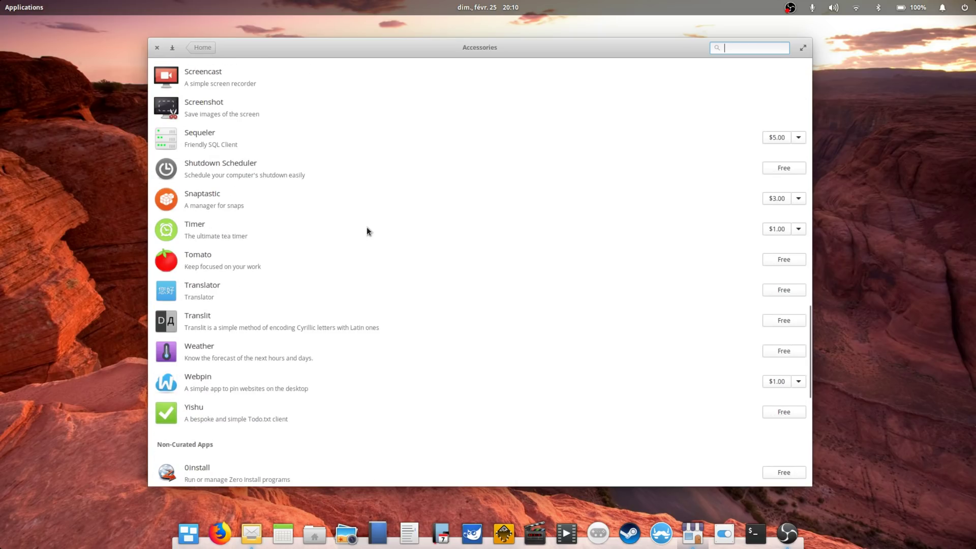
scroll(367, 229, down, 5)
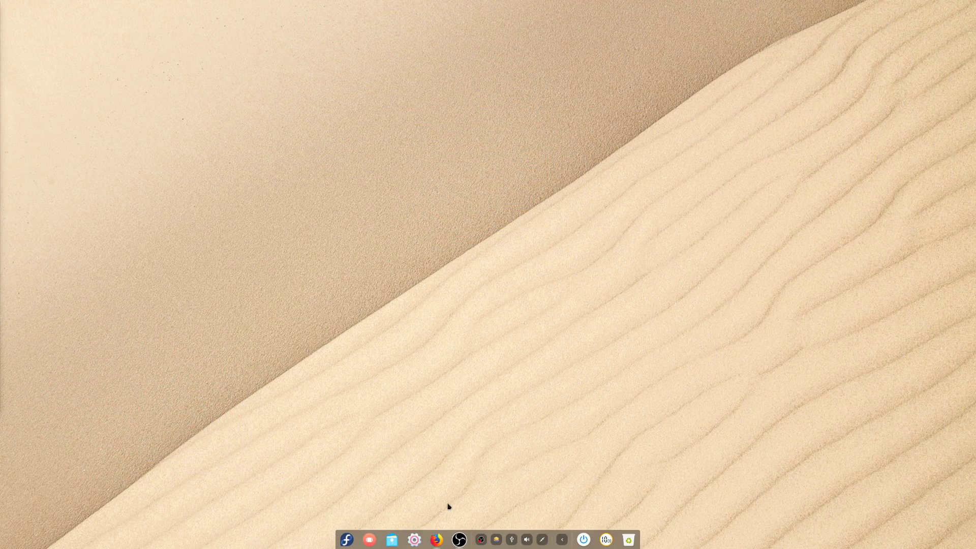
Check Firefox's dock options, then turn the dock into a full-width Efficient Mode taskbar.
right_click(431, 536)
click(566, 466)
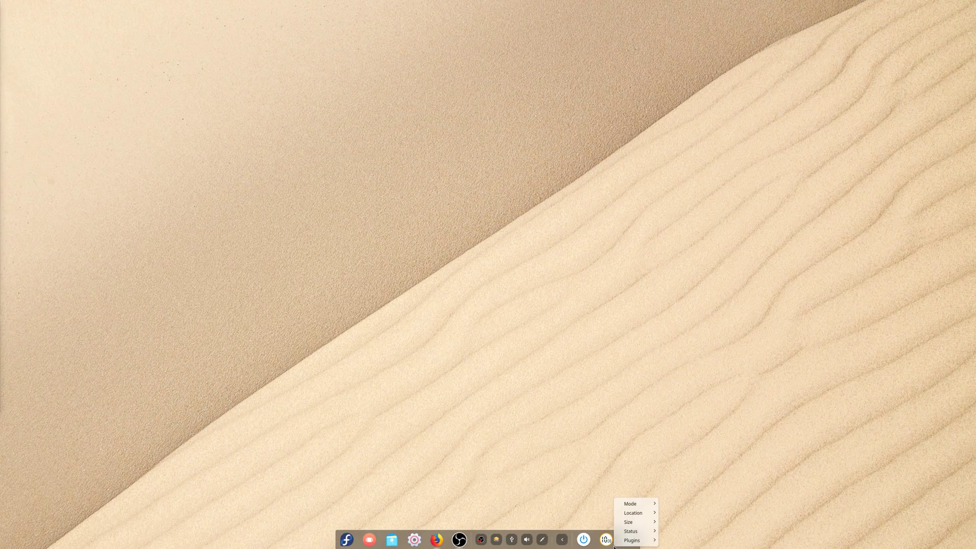
right_click(629, 540)
mouse_move(641, 503)
click(683, 513)
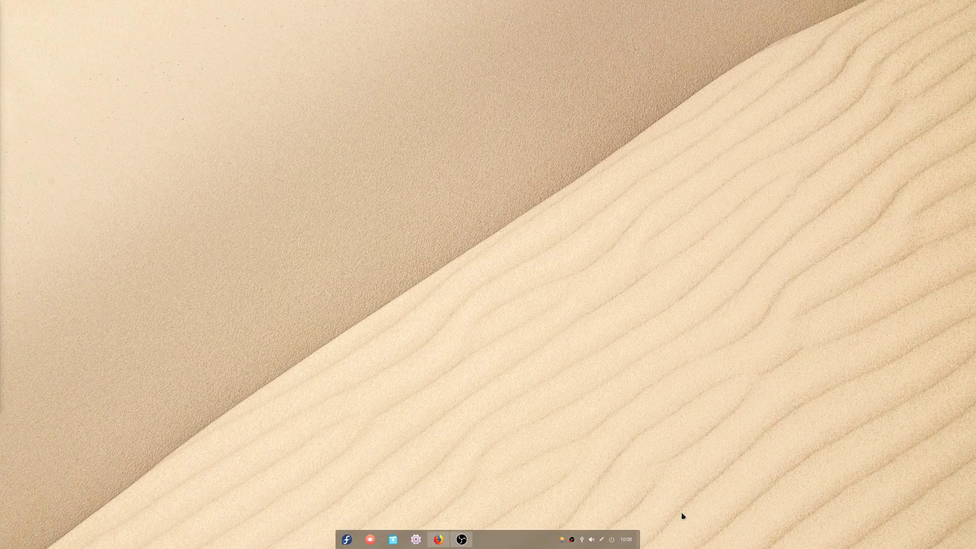
right_click(217, 545)
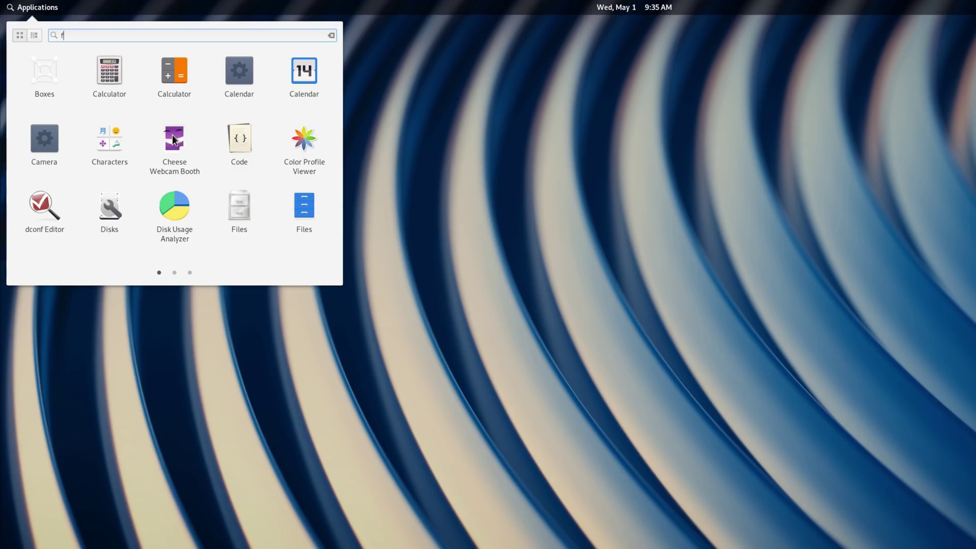
Launch both Pantheon Files and GNOME Files and arrange the windows side by side.
text(files)
click(128, 97)
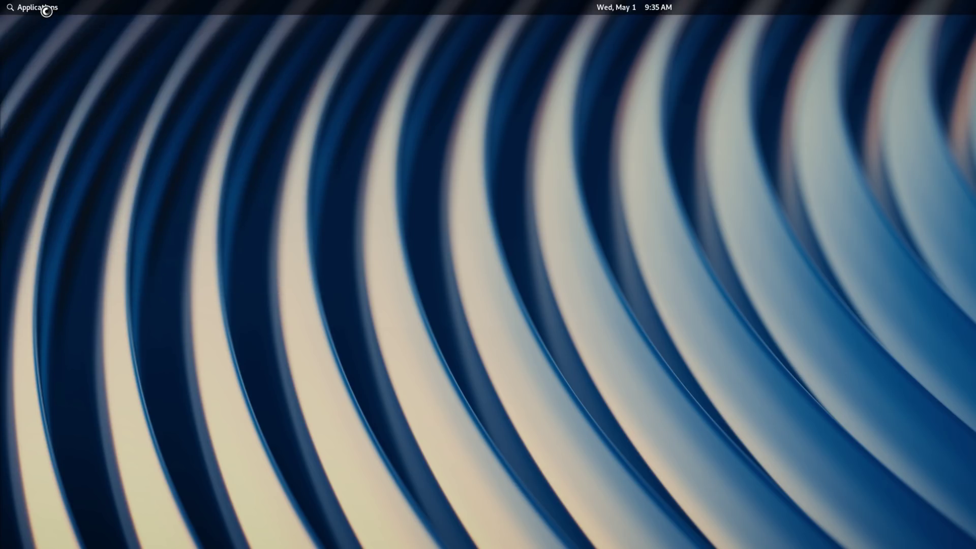
click(46, 9)
text(files)
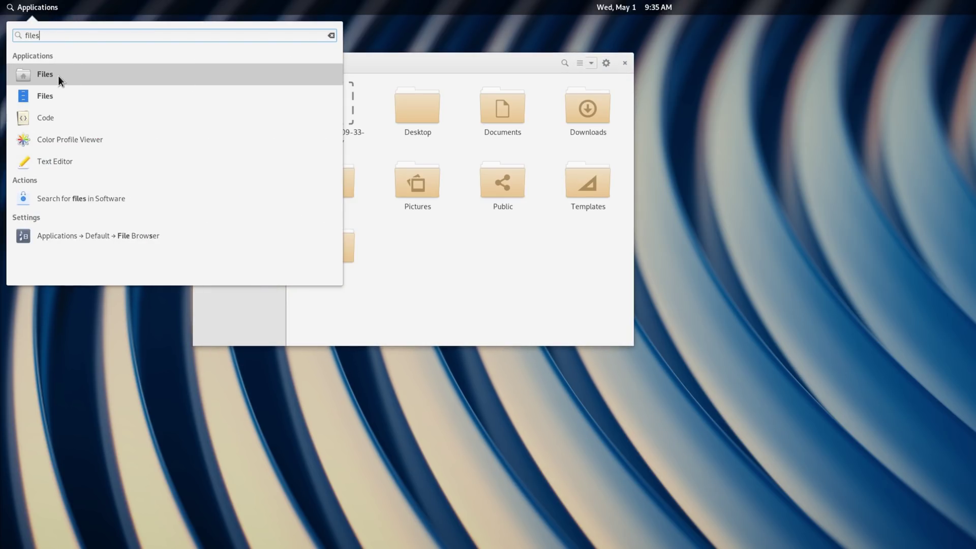
click(58, 76)
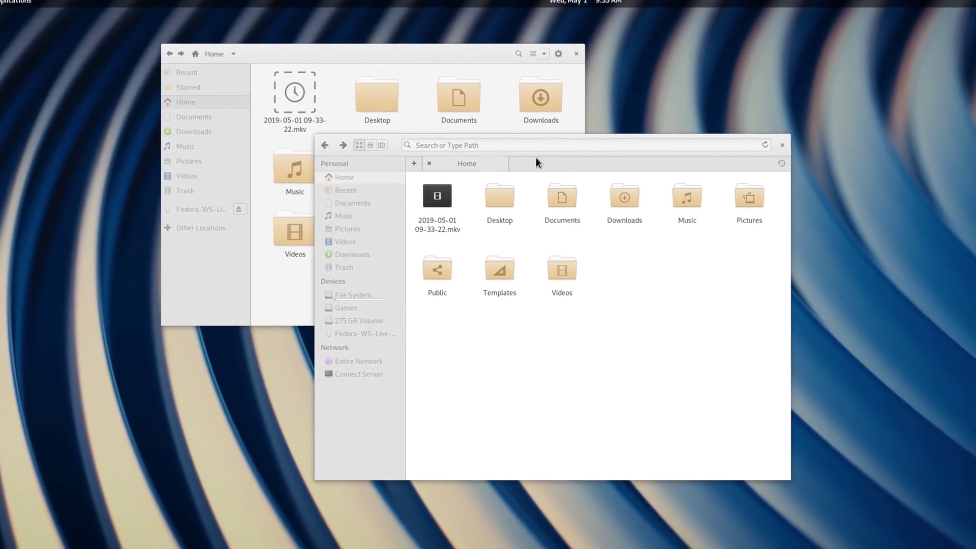
drag(535, 159, 903, 93)
drag(444, 43, 447, 105)
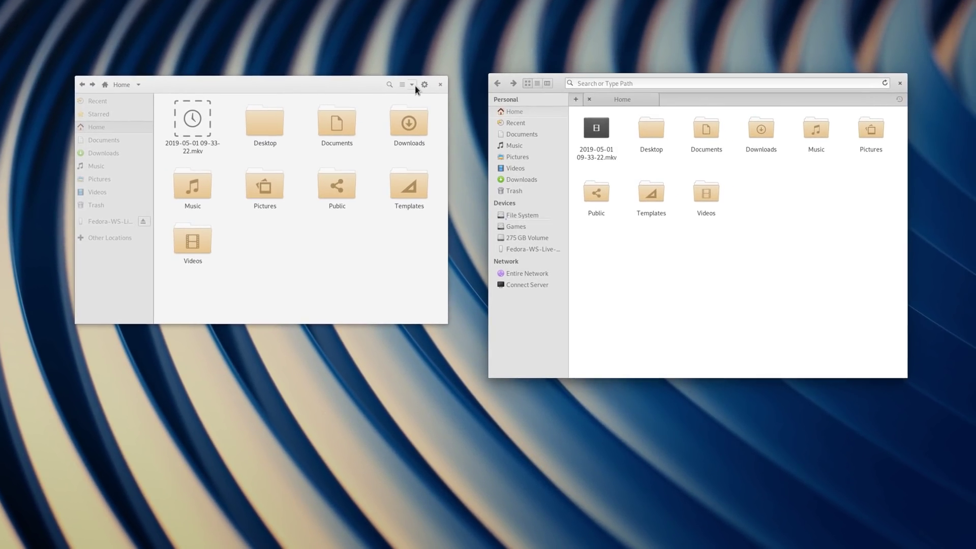
Try list and icon views and sorting options, then show the Videos folder's actions.
click(478, 102)
click(403, 84)
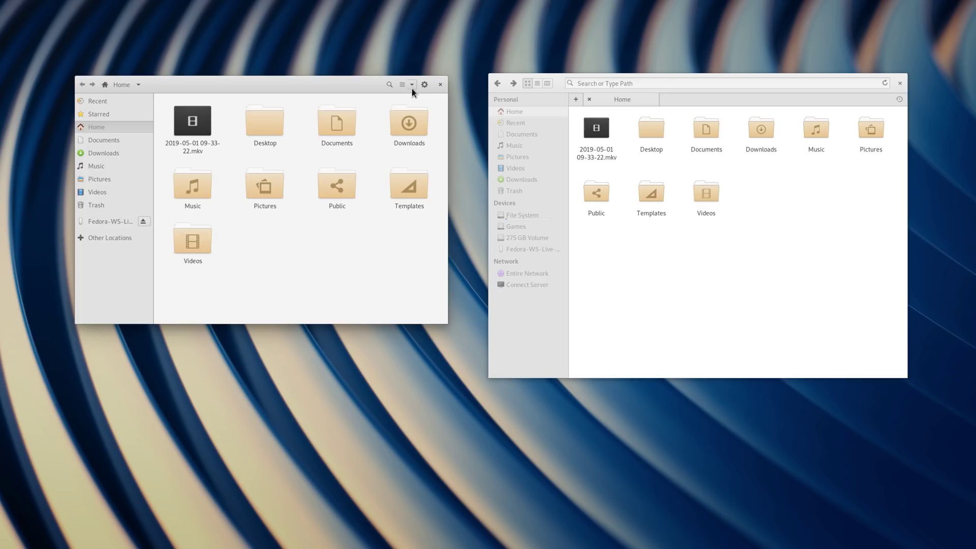
click(412, 86)
click(845, 236)
right_click(718, 189)
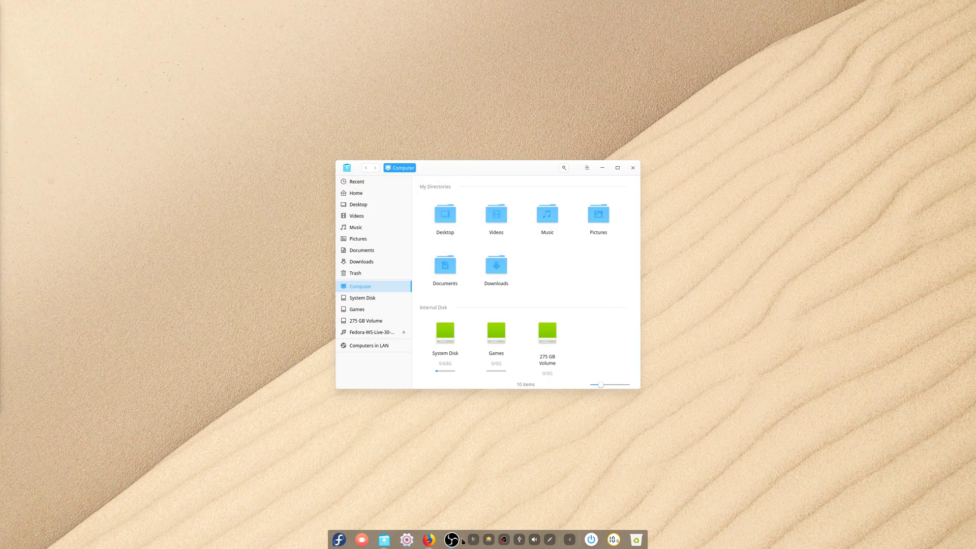
Set the dock layout to Efficient taskbar mode and close the left file manager window.
mouse_move(443, 543)
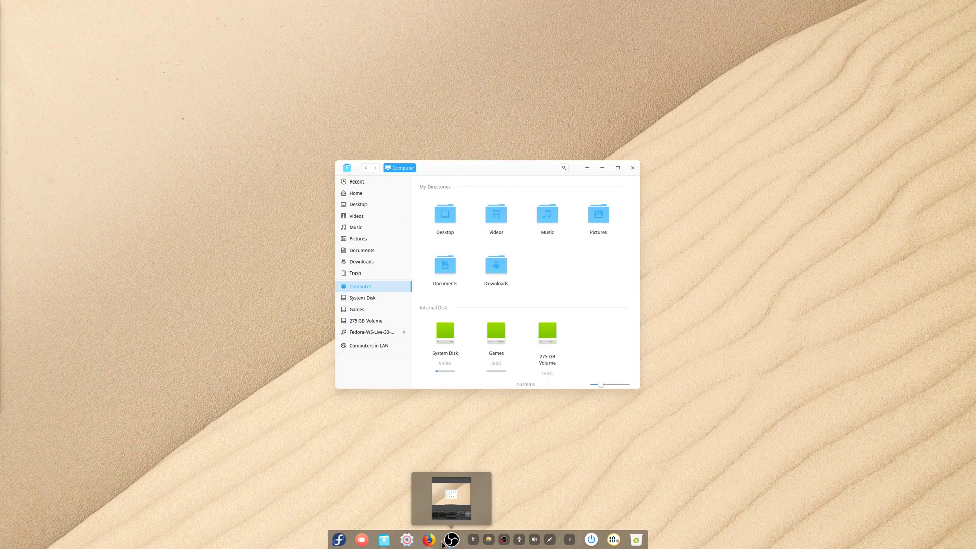
right_click(408, 541)
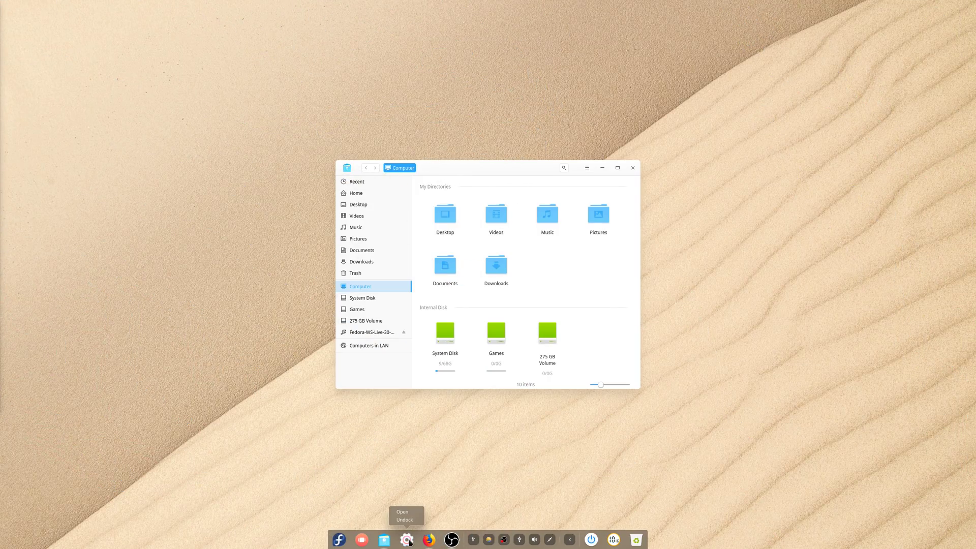
click(412, 543)
right_click(424, 540)
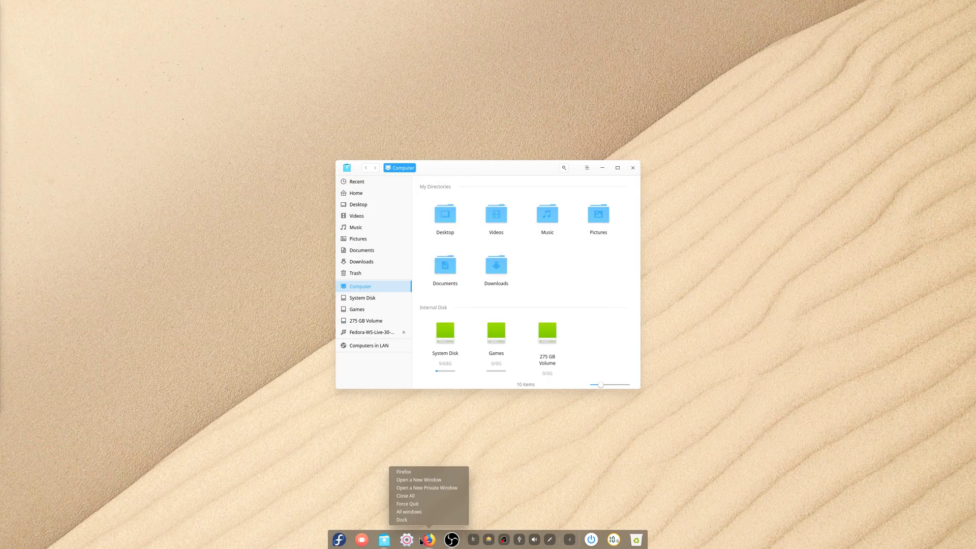
right_click(419, 540)
mouse_move(437, 501)
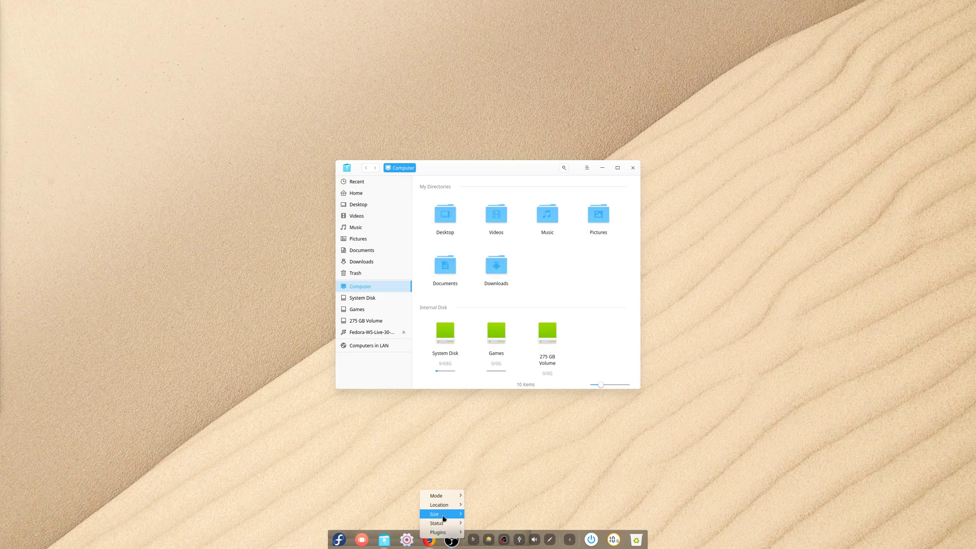
mouse_move(437, 520)
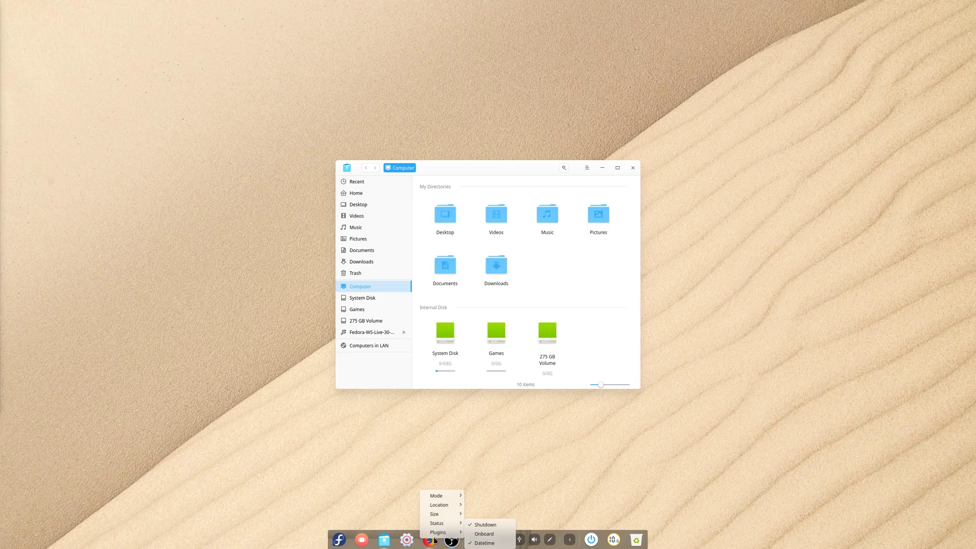
click(501, 505)
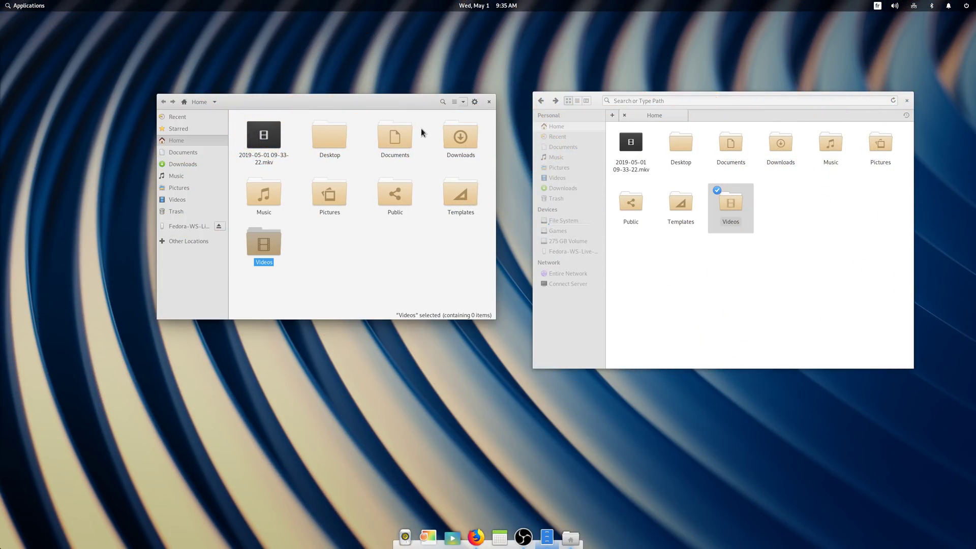
click(488, 103)
Launch the Terminal from the application launcher.
click(906, 101)
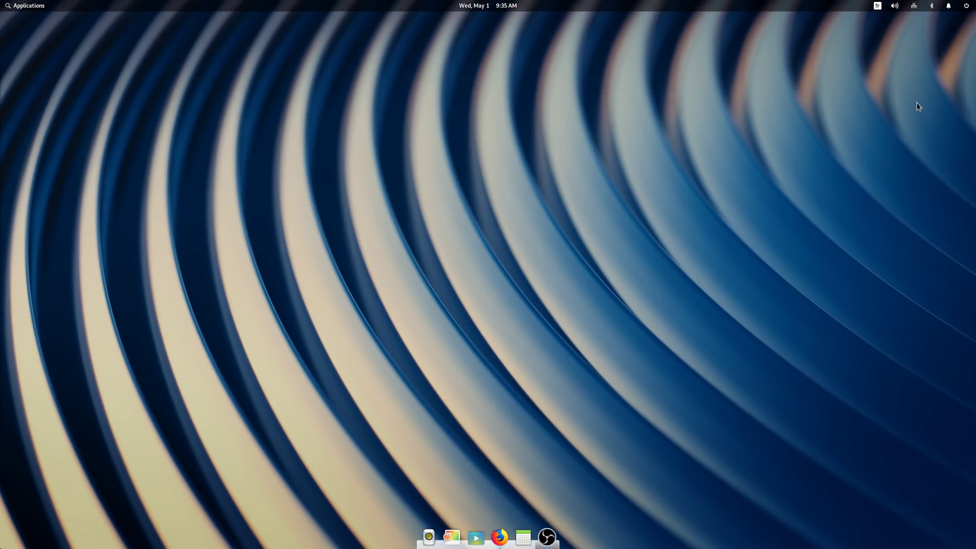
key(super)
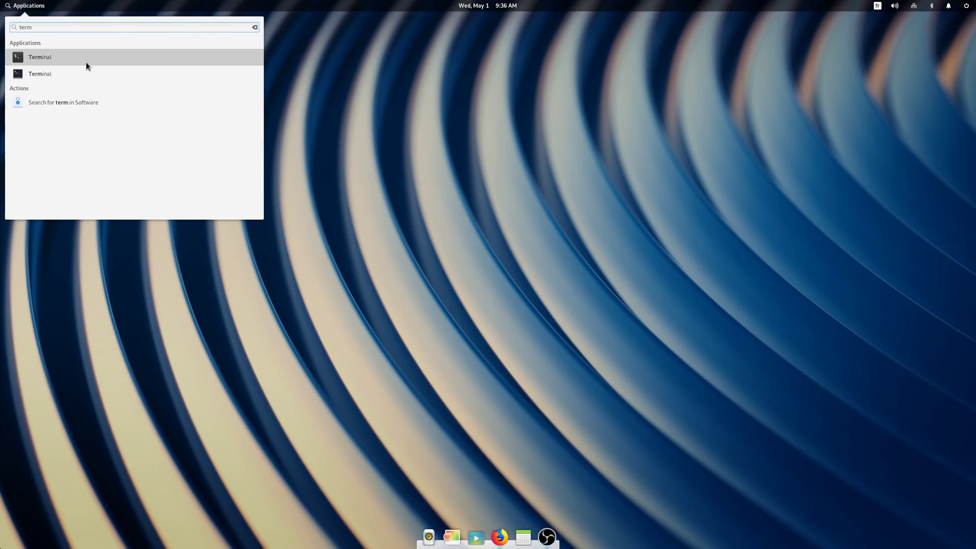
click(86, 62)
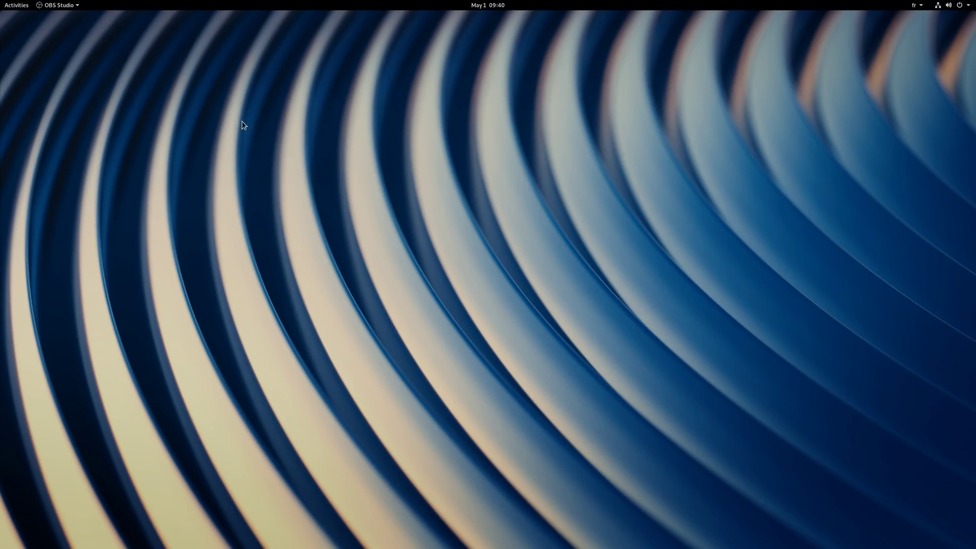
Switch between workspaces in the Activities overview, then show all installed applications.
click(7, 6)
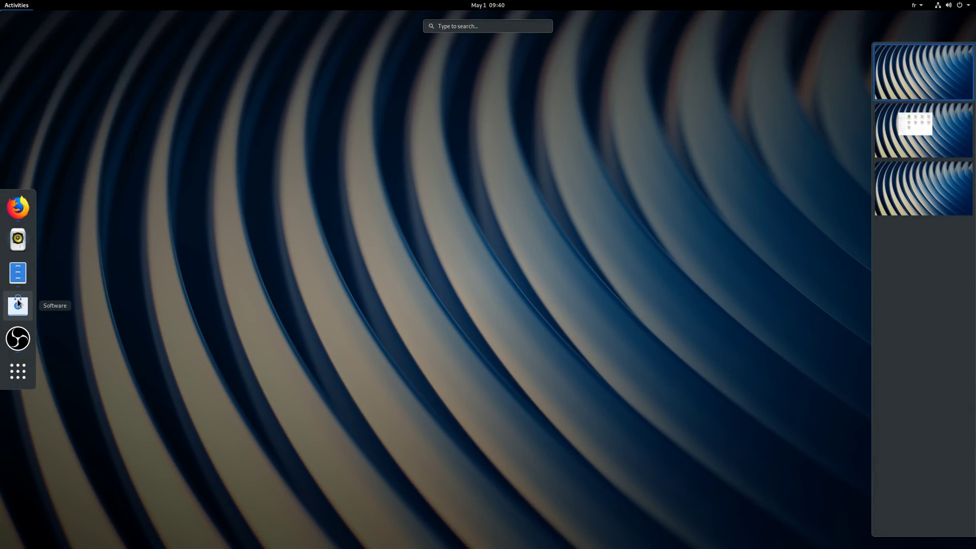
click(13, 381)
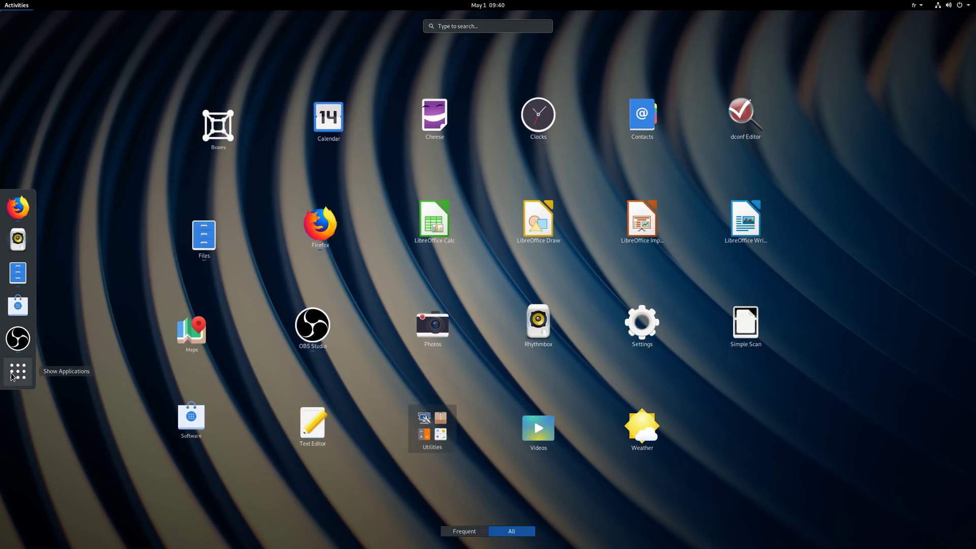
click(12, 376)
click(12, 376)
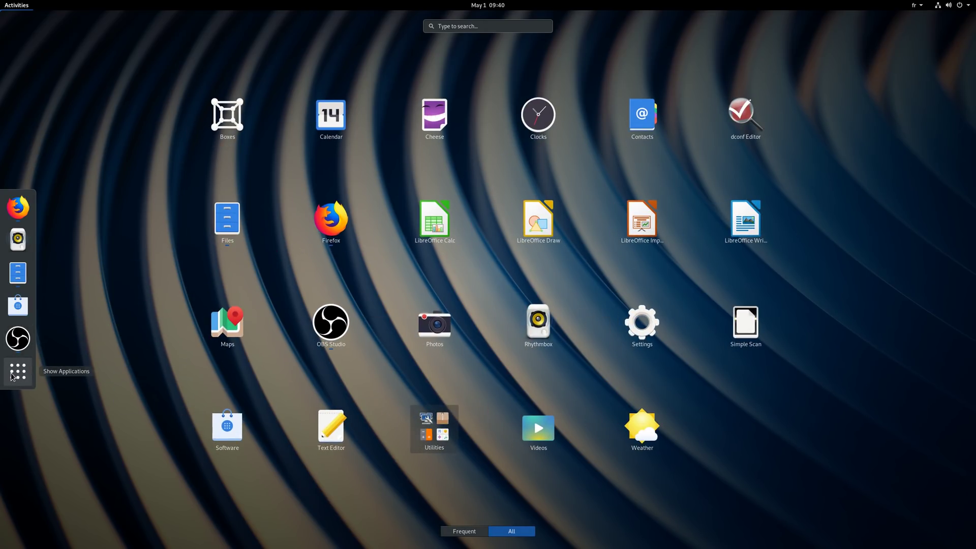
click(12, 377)
click(943, 124)
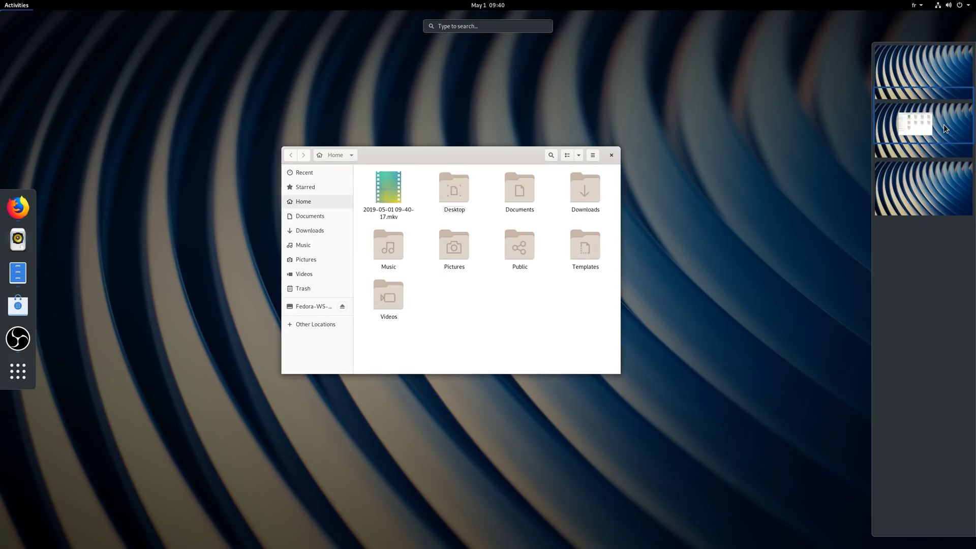
click(938, 74)
click(18, 4)
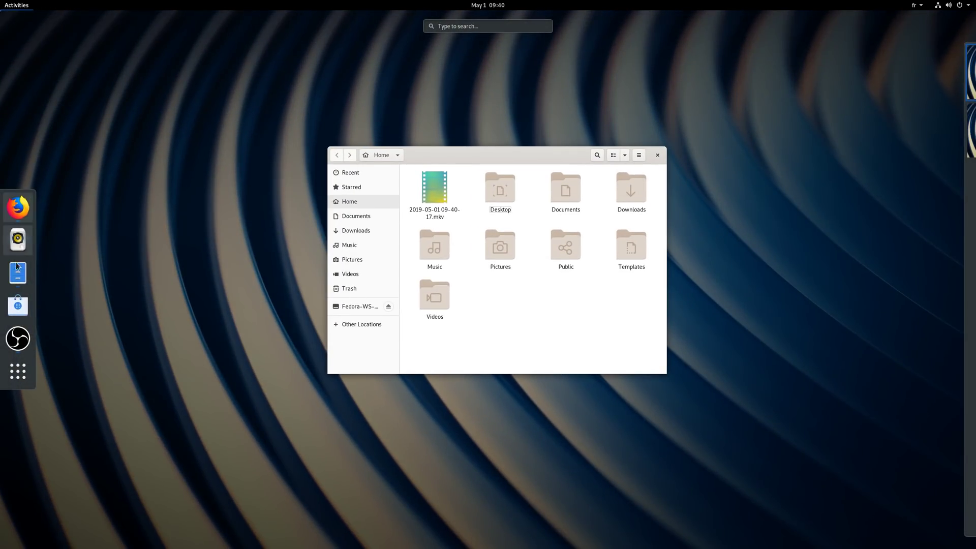
click(16, 374)
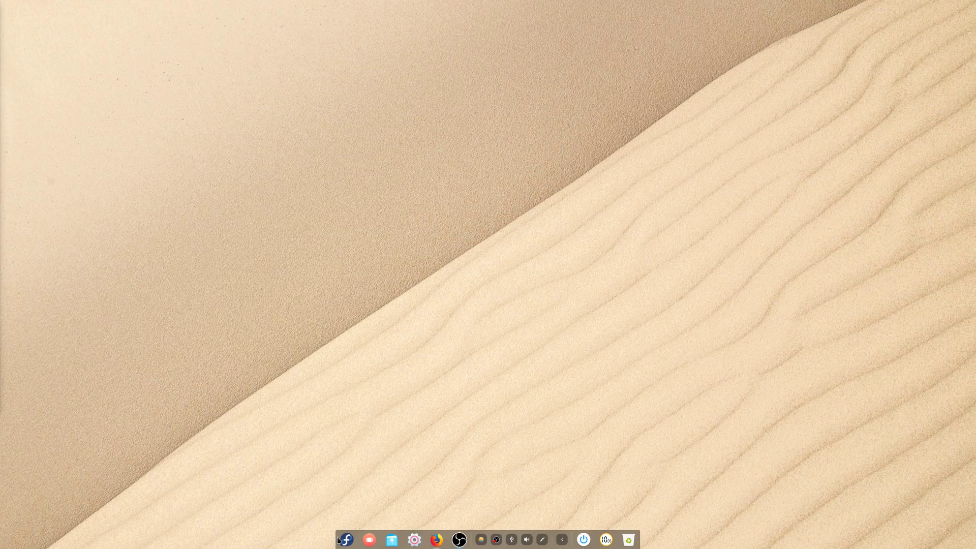
Toggle the Deepin launcher between compact and full-screen layouts, then close it.
click(341, 539)
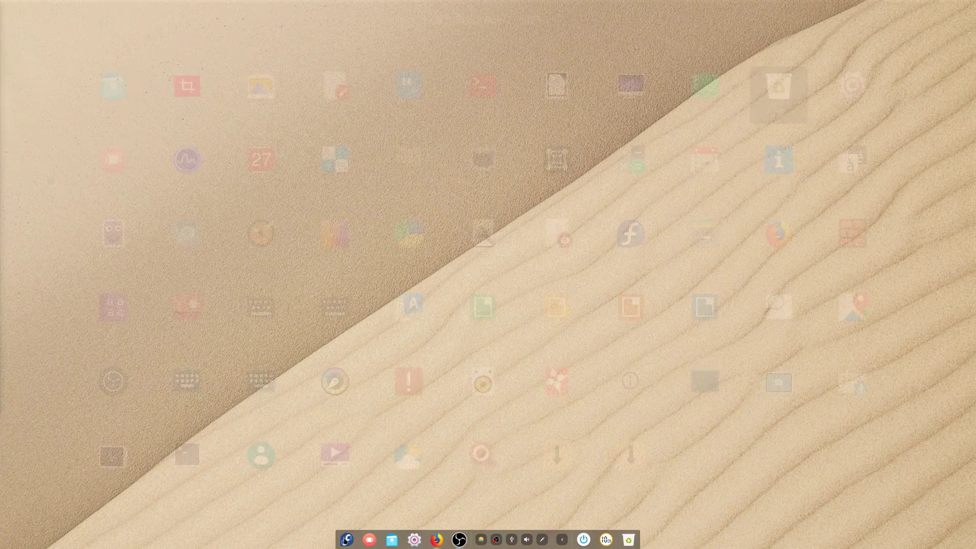
click(960, 20)
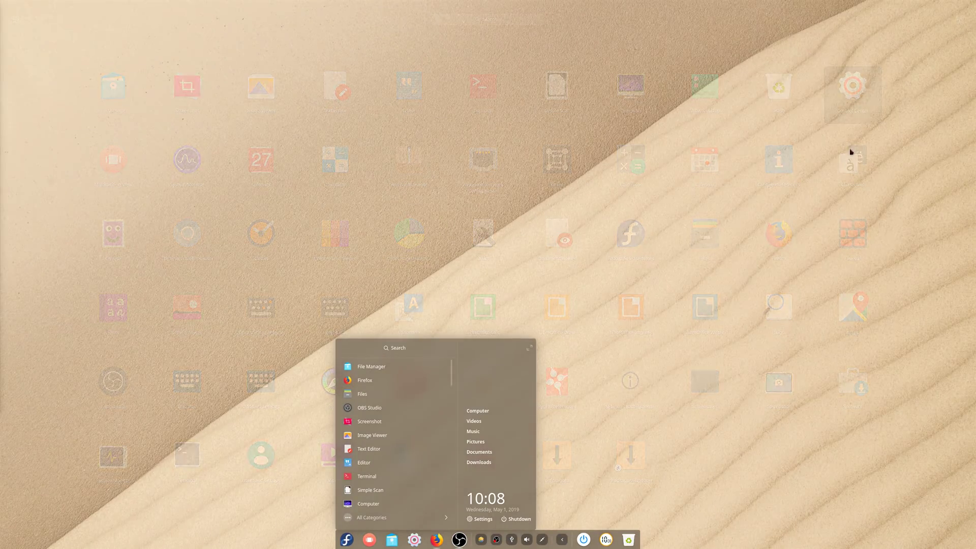
click(525, 349)
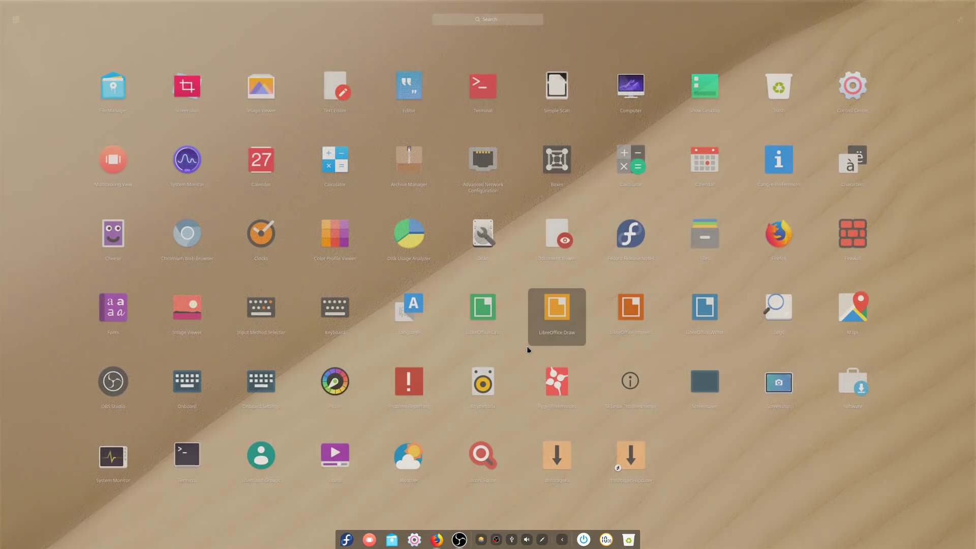
click(421, 539)
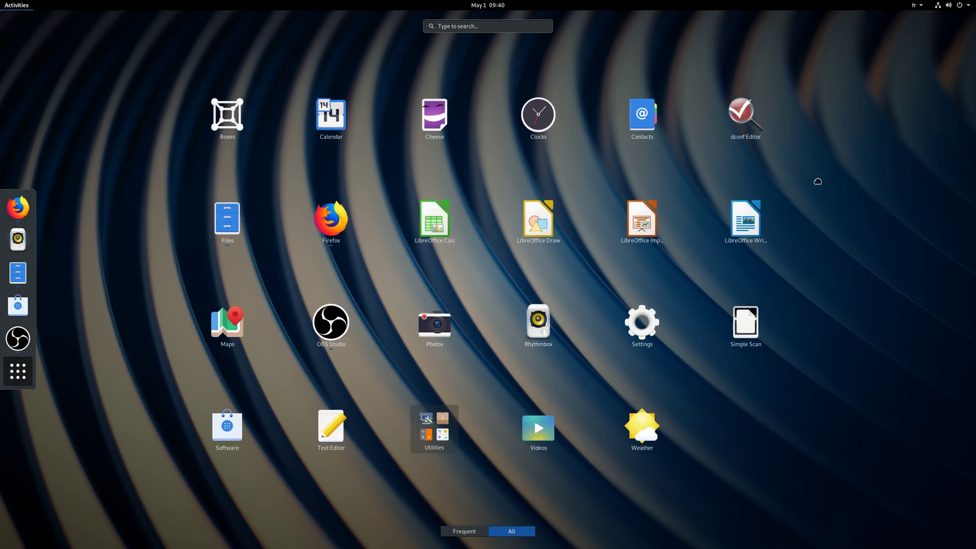
Launch Calendar, drag its window to the second workspace, and switch to that workspace.
click(342, 127)
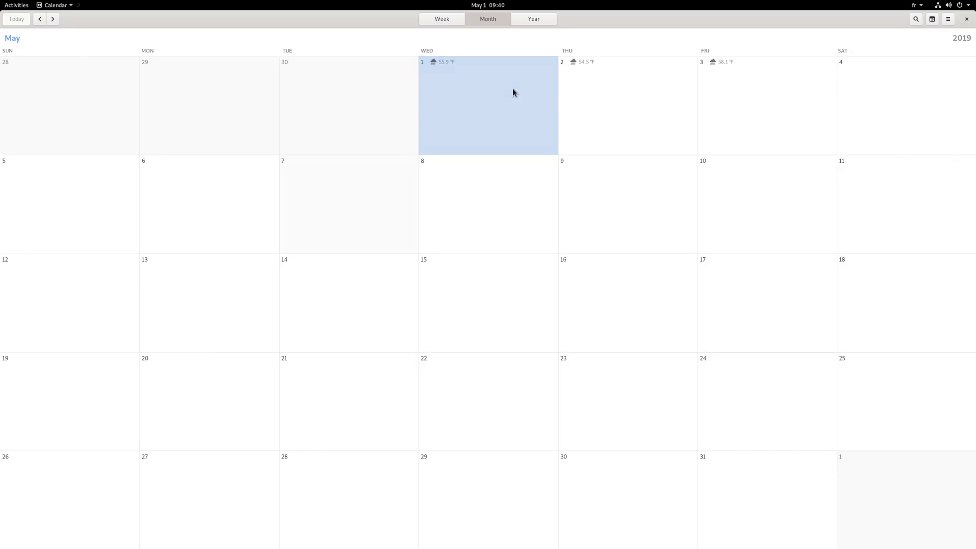
click(17, 5)
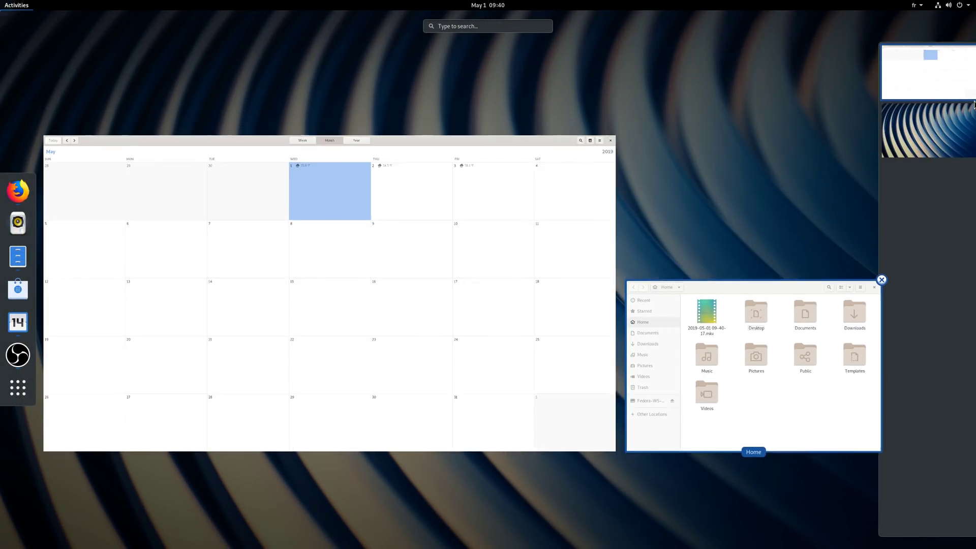
drag(410, 235, 921, 148)
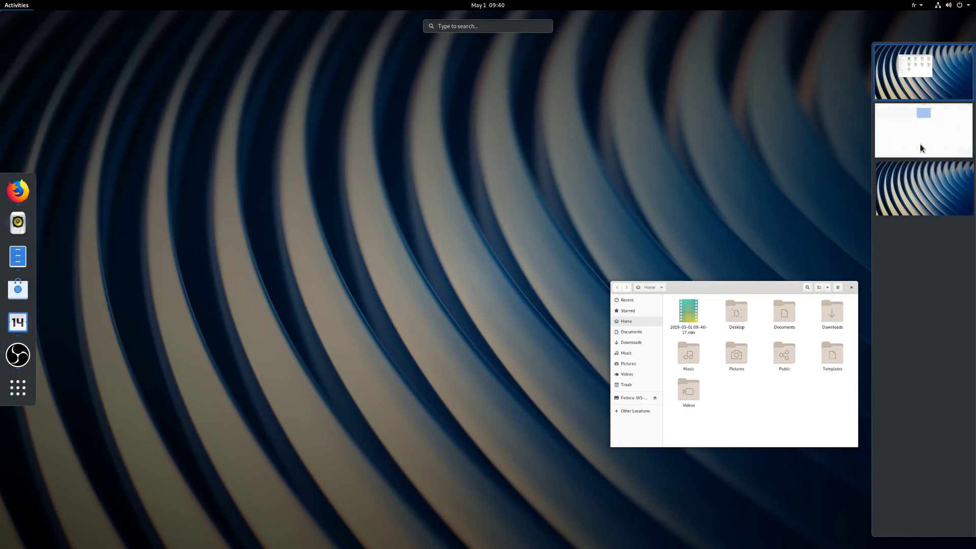
click(937, 89)
key(ctrl+alt+Down)
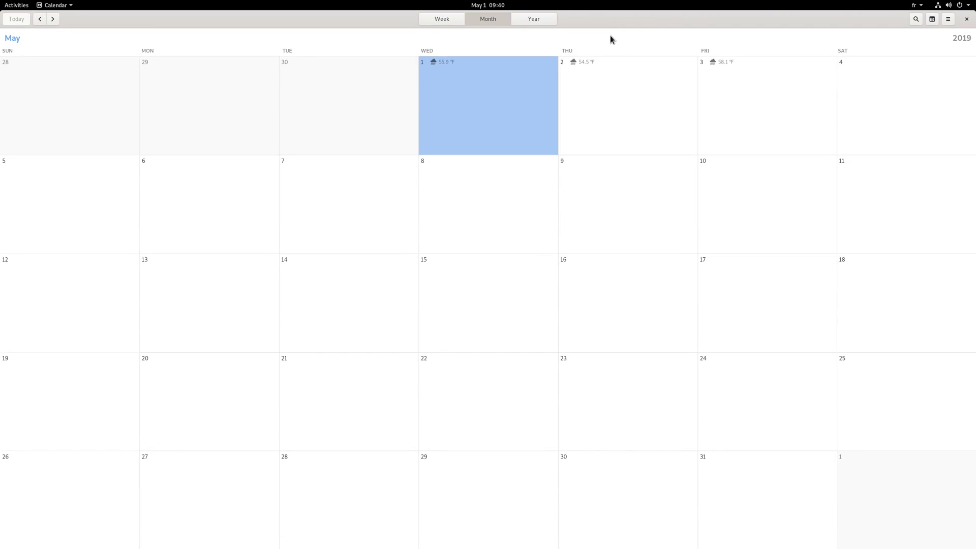